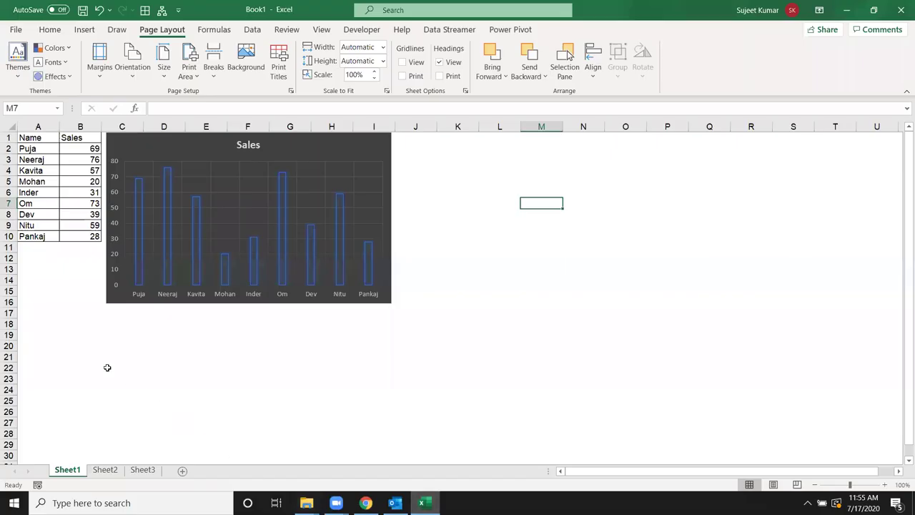
Step: Copy Excel range A1:I16 with the Name/Sales table and Sales chart, then switch to Outlook
{"action": "left_click", "coordinate": [77, 334]}
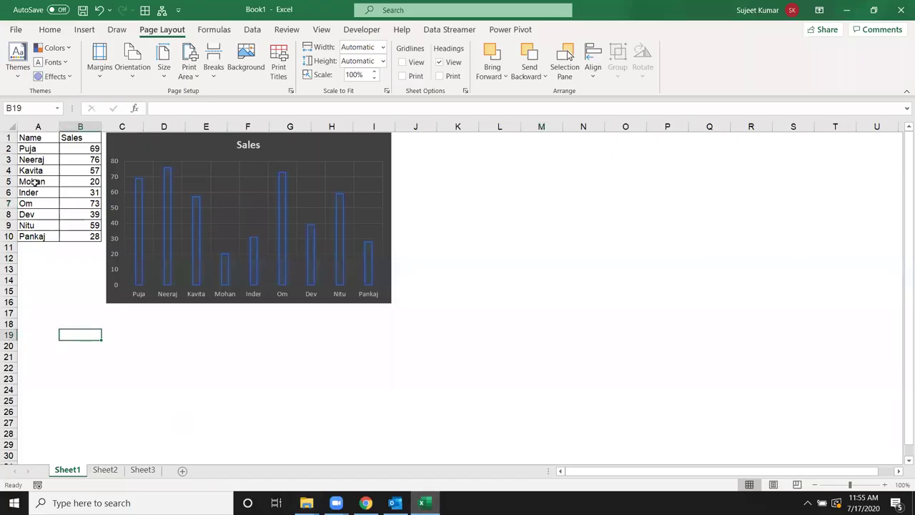
{"action": "mouse_move", "coordinate": [25, 138]}
{"action": "left_mouse_down"}
{"action": "mouse_move", "coordinate": [396, 301]}
{"action": "mouse_move", "coordinate": [388, 305]}
{"action": "left_mouse_up"}
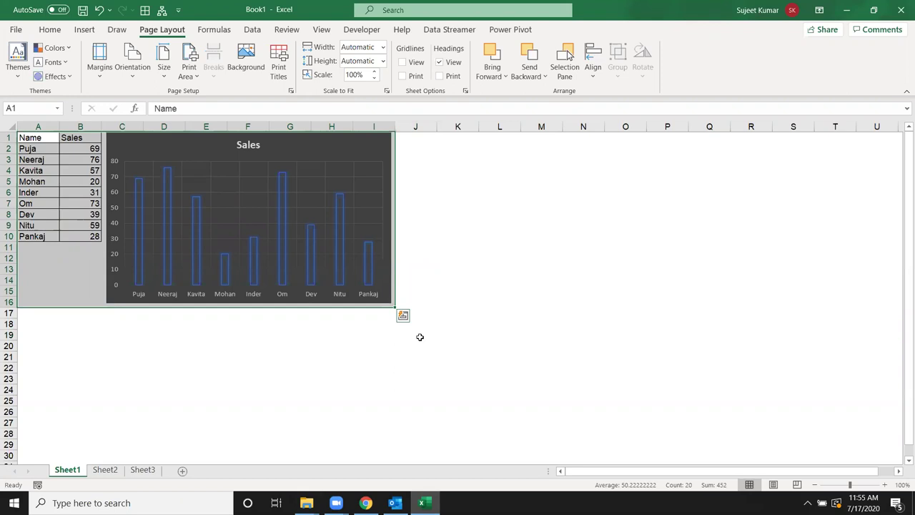
{"action": "key", "text": "ctrl+c"}
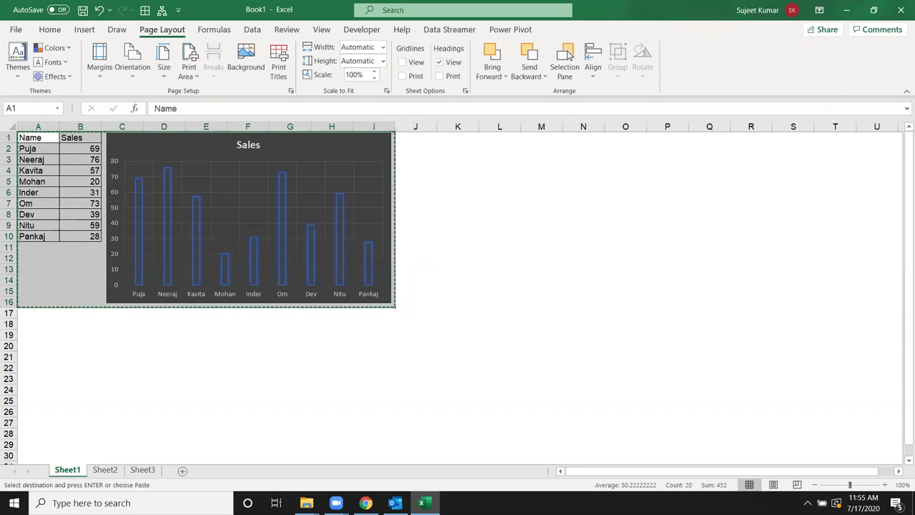
{"action": "mouse_move", "coordinate": [336, 503]}
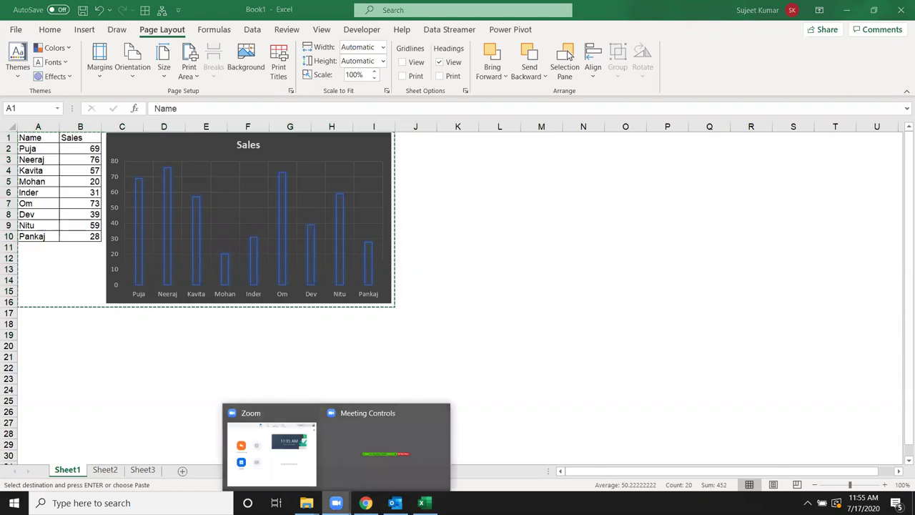
{"action": "left_click", "coordinate": [395, 503]}
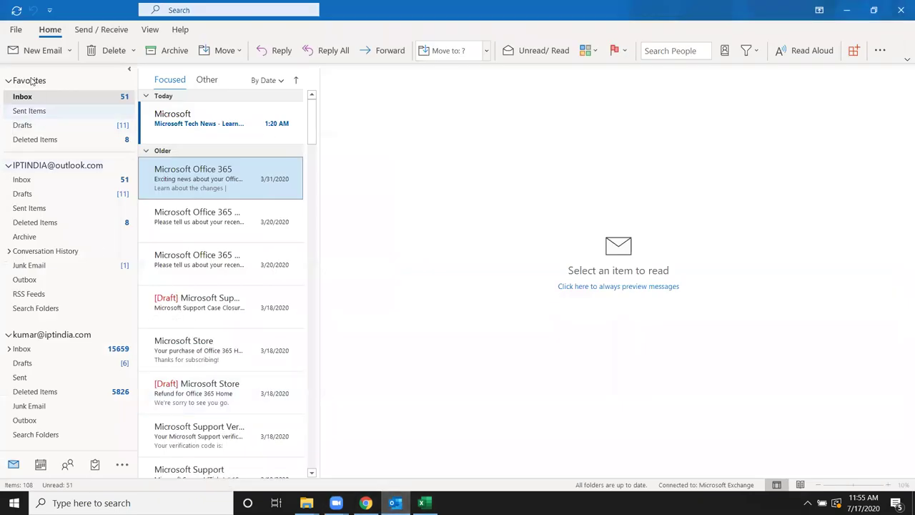
Step: Address a new email to the suggested saved recipient, subject 'Sales Update', body starting 'Dear Sir,'
{"action": "left_click", "coordinate": [30, 45]}
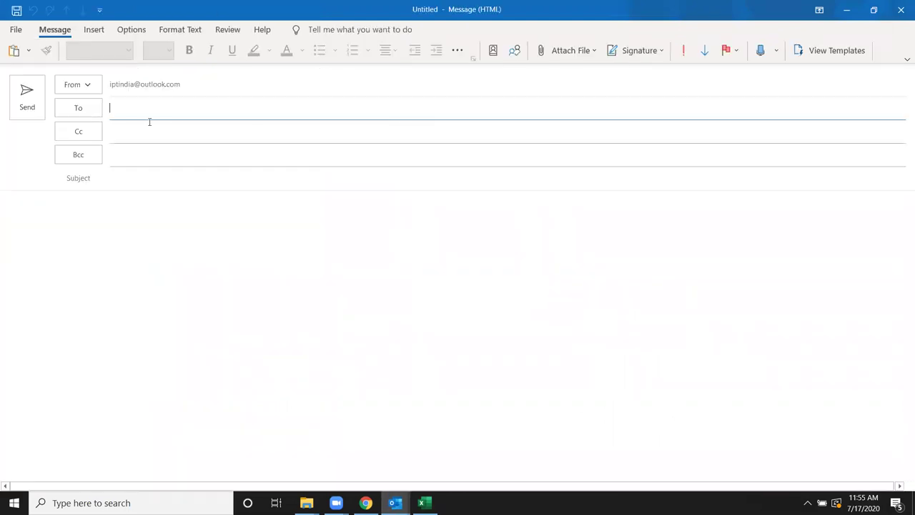
{"action": "type", "text": "jptlook.com;"}
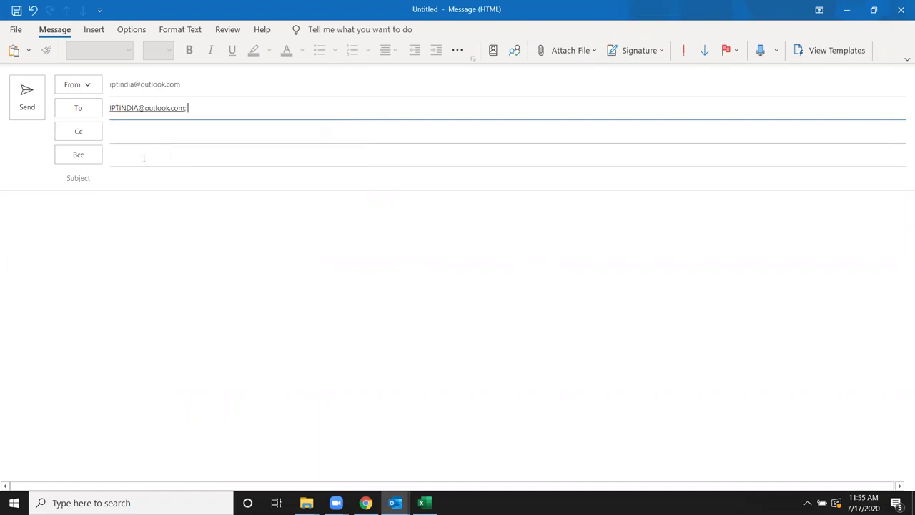
{"action": "left_click", "coordinate": [143, 155]}
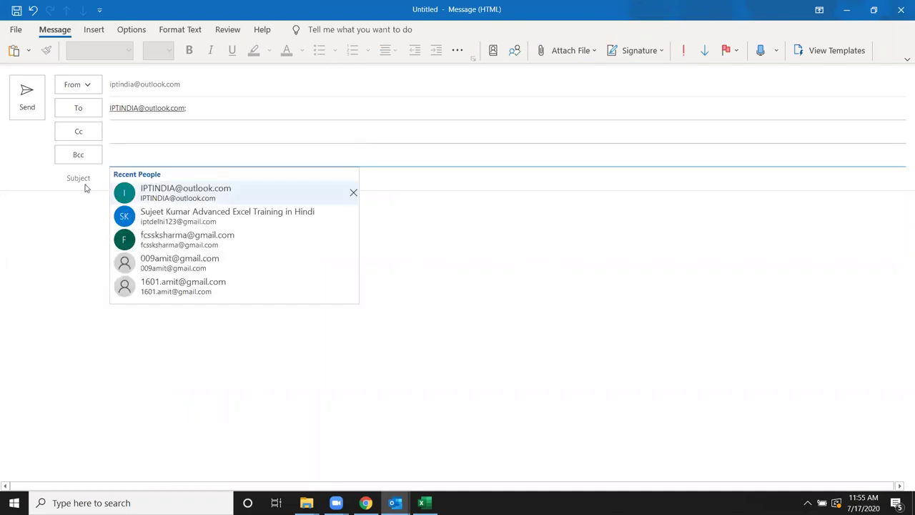
{"action": "left_click", "coordinate": [122, 175]}
{"action": "type", "text": "Sales Update"}
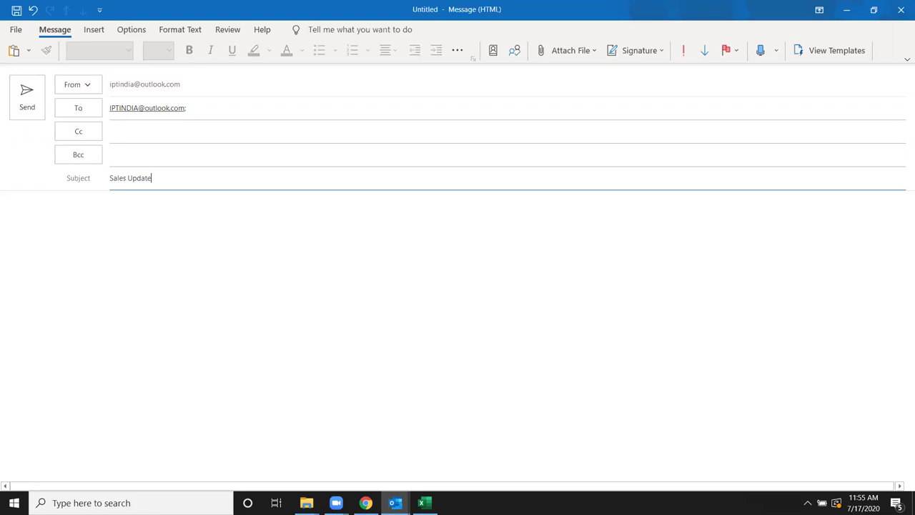
{"action": "left_click", "coordinate": [131, 236]}
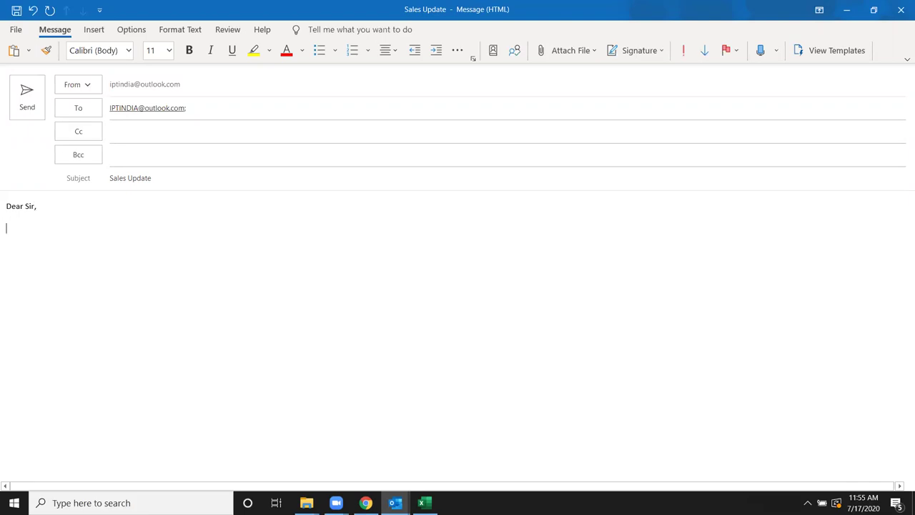
Step: Type the intro line, paste the Excel table and chart, and sign off 'Regards' with the sender's name
{"action": "type", "text": "Bellow are "}
{"action": "type", "text": "Sates Upd"}
{"action": "type", "text": "ate"}
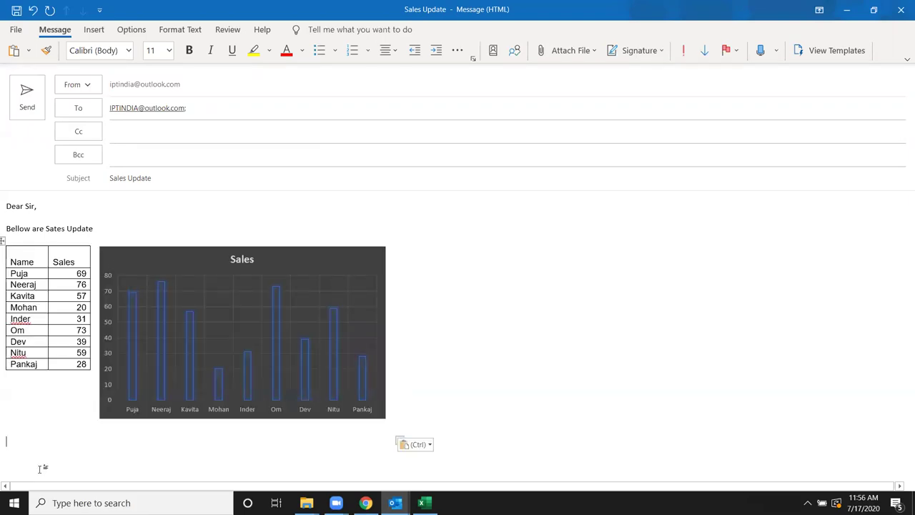
{"action": "key", "text": "Return"}
{"action": "type", "text": "Re"}
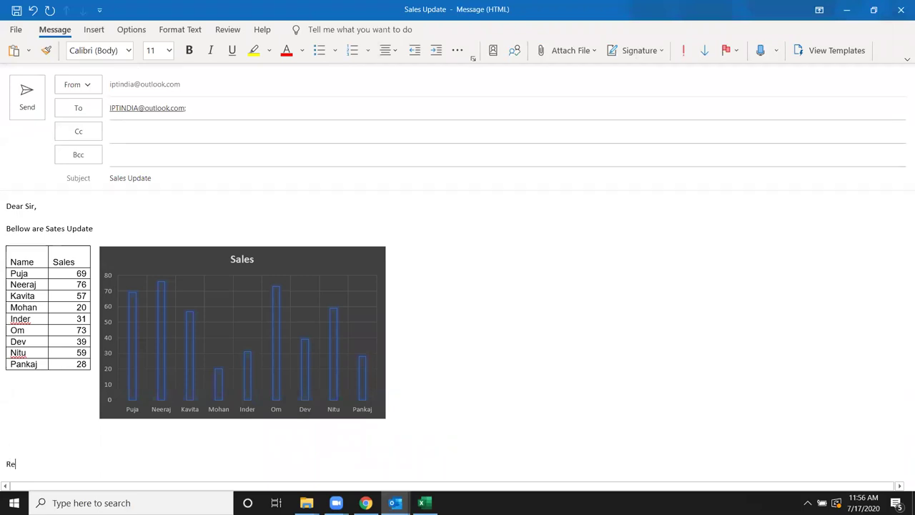
{"action": "type", "text": "gards"}
{"action": "key", "text": "Return"}
{"action": "type", "text": "ujeet Ku"}
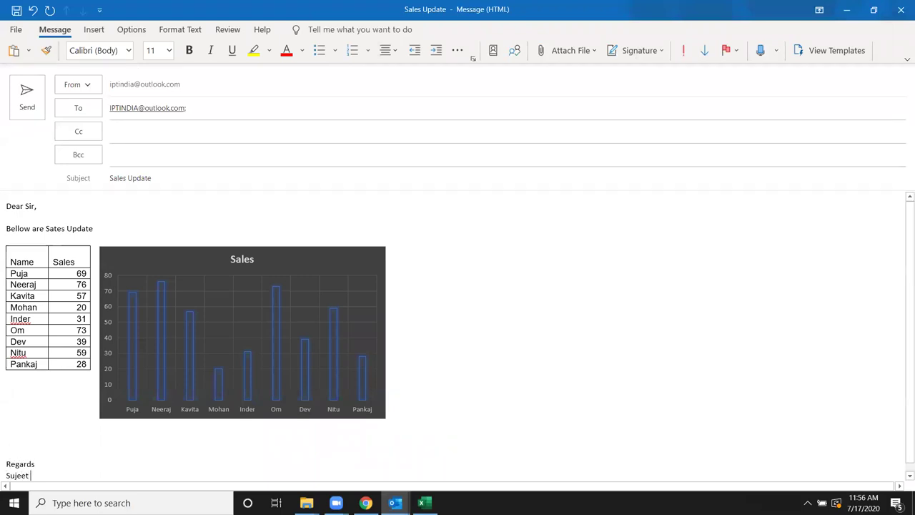
{"action": "type", "text": "mar"}
{"action": "key", "text": "Return"}
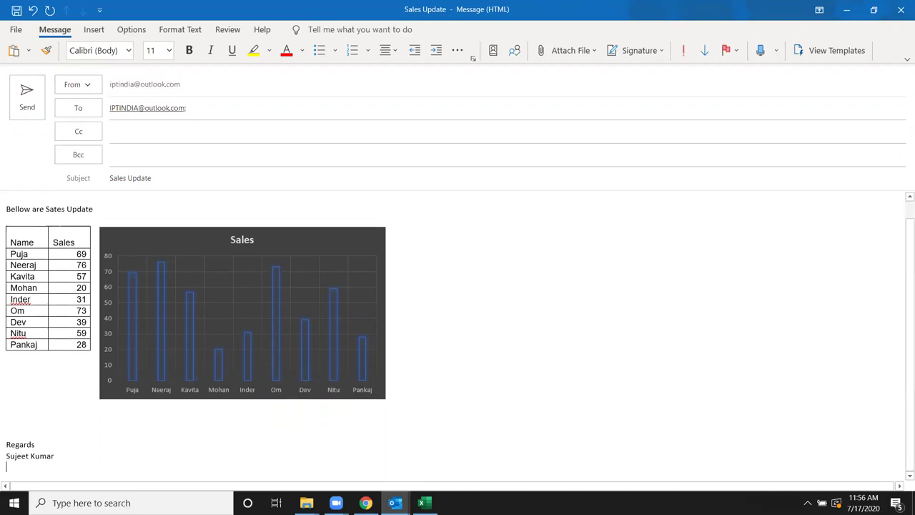
{"action": "scroll", "coordinate": [70, 448], "scroll_direction": "up", "scroll_amount": 1}
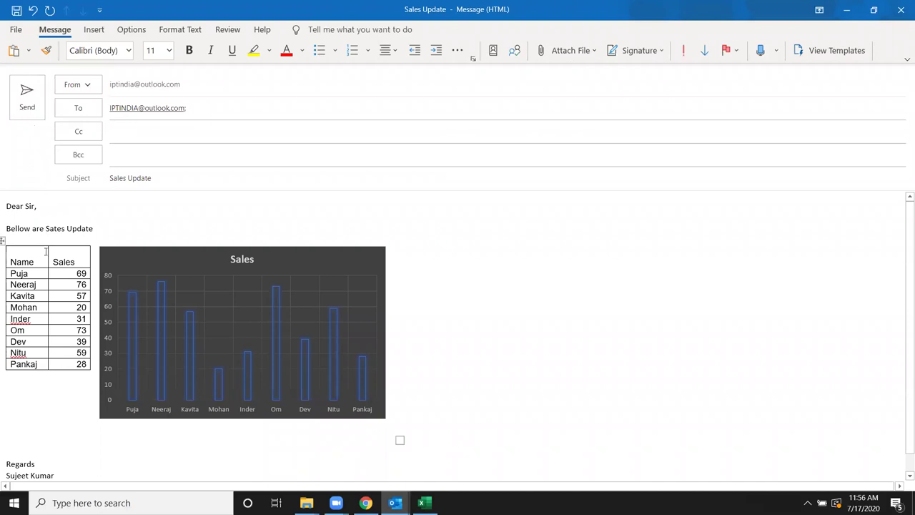
Step: Select and delete the pasted table and chart from the message body
{"action": "left_click", "coordinate": [3, 242]}
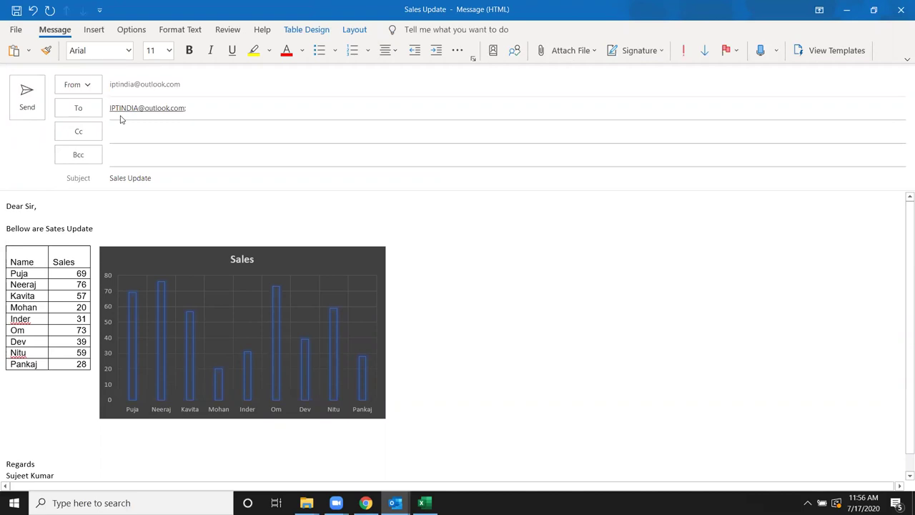
{"action": "left_click", "coordinate": [74, 313]}
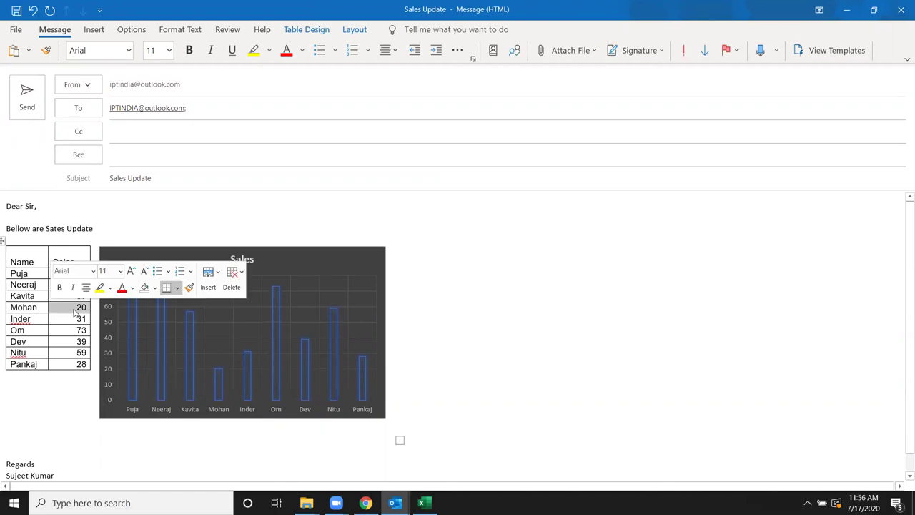
{"action": "left_click", "coordinate": [3, 241]}
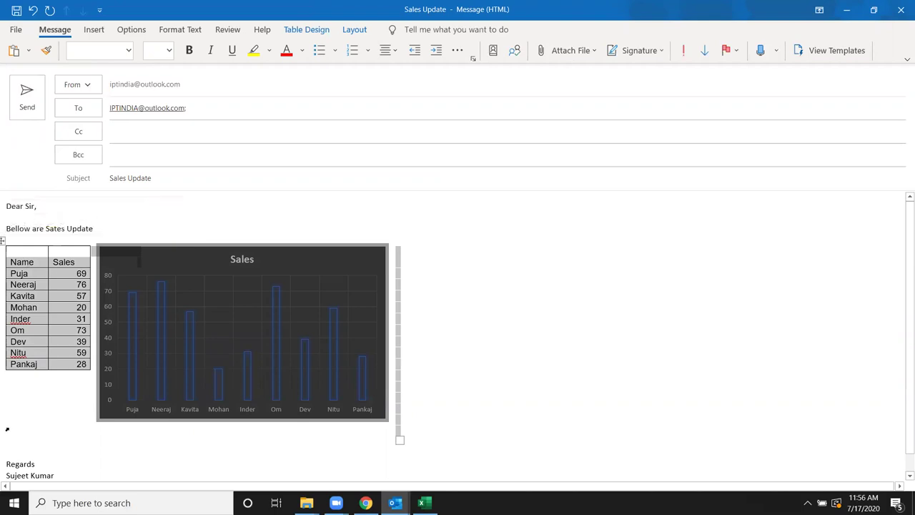
{"action": "key", "text": "Delete"}
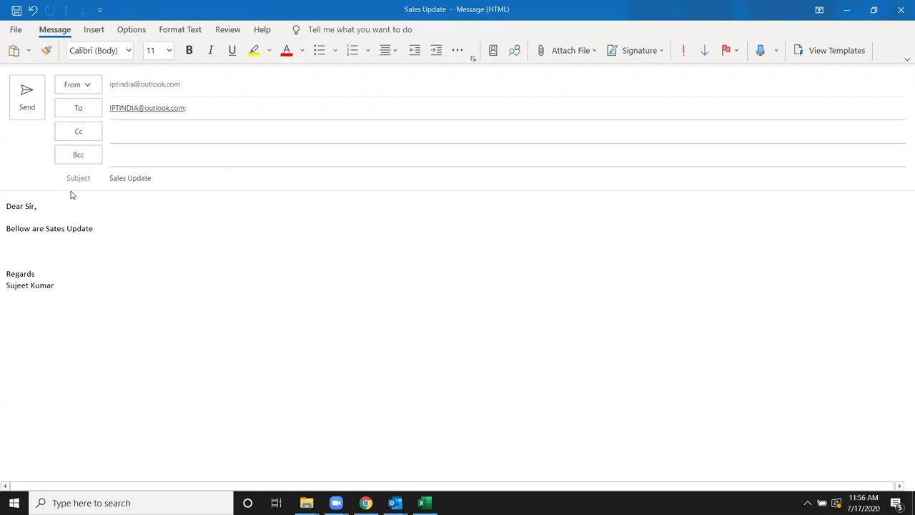
Step: Switch back to Excel and select the Name and Sales cells
{"action": "key", "text": "alt+Tab"}
{"action": "key", "text": "alt+Tab"}
{"action": "key", "text": "alt+Tab"}
{"action": "left_click", "coordinate": [22, 163]}
{"action": "mouse_move", "coordinate": [33, 139]}
{"action": "left_mouse_down"}
{"action": "mouse_move", "coordinate": [79, 236]}
{"action": "mouse_move", "coordinate": [18, 147]}
{"action": "left_mouse_up"}
Step: Deselect the Excel cells and bring the Sales Update message forward
{"action": "left_click", "coordinate": [74, 257]}
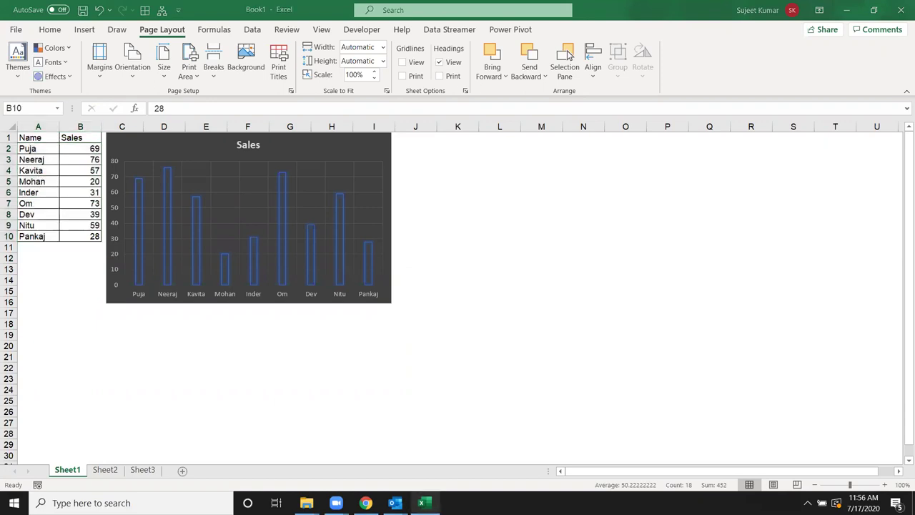
{"action": "mouse_move", "coordinate": [395, 503]}
{"action": "left_click", "coordinate": [422, 483]}
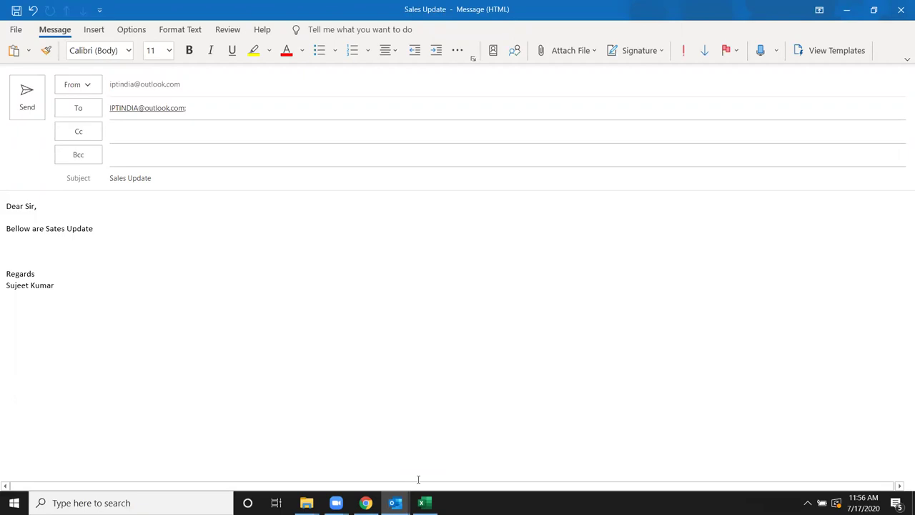
Step: Copy range A1:I16 in Excel again and return to the Sales Update message
{"action": "key", "text": "alt+Tab"}
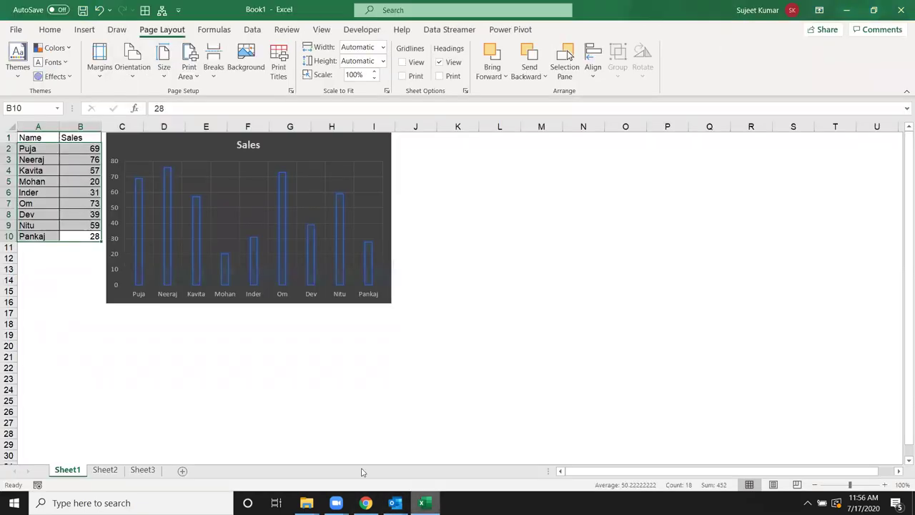
{"action": "left_click", "coordinate": [228, 392]}
{"action": "left_click", "coordinate": [27, 139]}
{"action": "left_click_drag", "start_coordinate": [95, 183], "coordinate": [388, 300]}
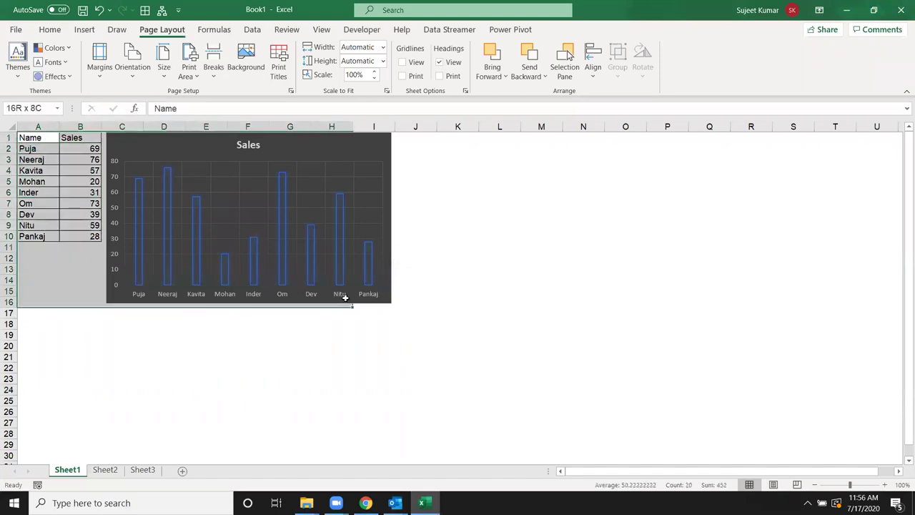
{"action": "key", "text": "ctrl+c"}
{"action": "mouse_move", "coordinate": [395, 502]}
{"action": "left_click", "coordinate": [425, 478]}
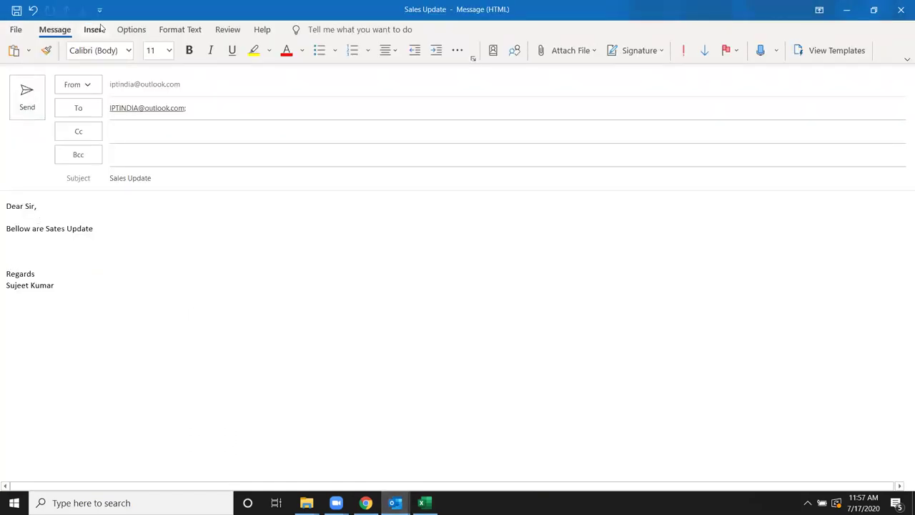
Step: Pin the message ribbon so its commands stay visible
{"action": "double_click", "coordinate": [63, 29]}
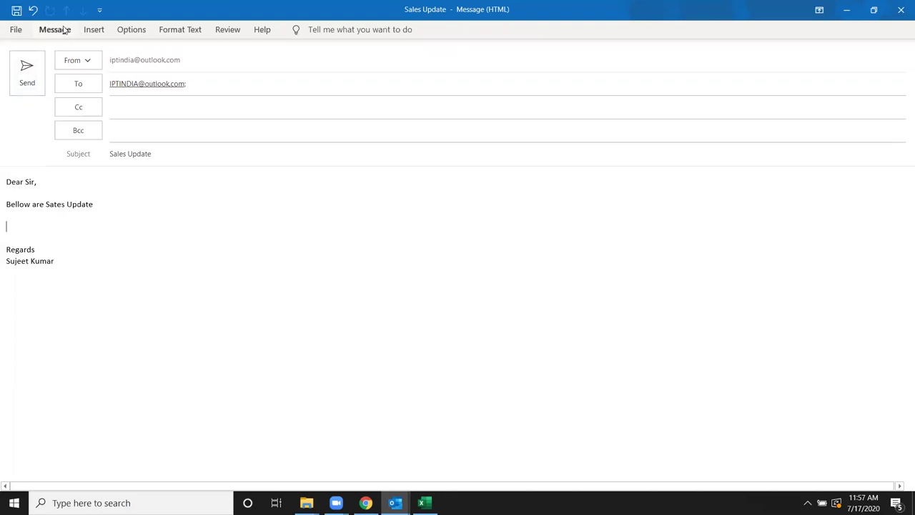
{"action": "left_click", "coordinate": [55, 29]}
{"action": "left_click", "coordinate": [56, 29]}
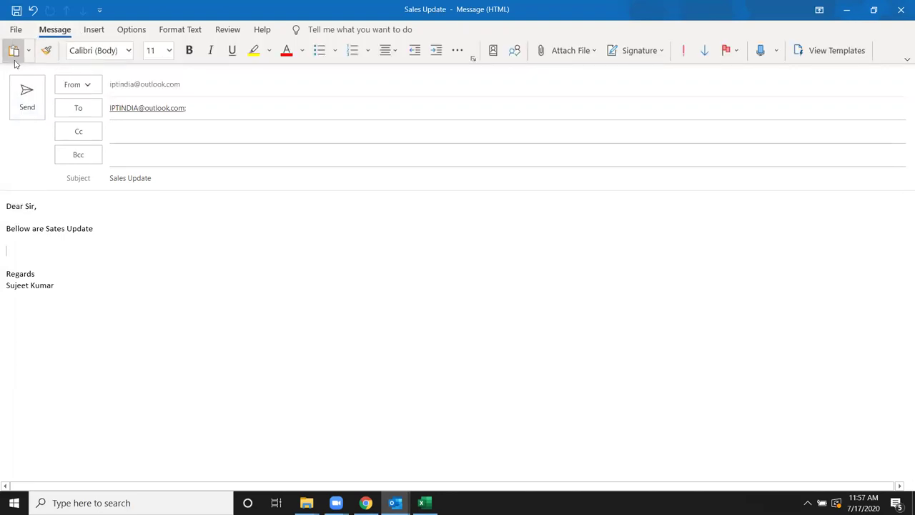
Step: Paste Special the copied range as a linked Microsoft Excel Worksheet Object
{"action": "left_click", "coordinate": [28, 51]}
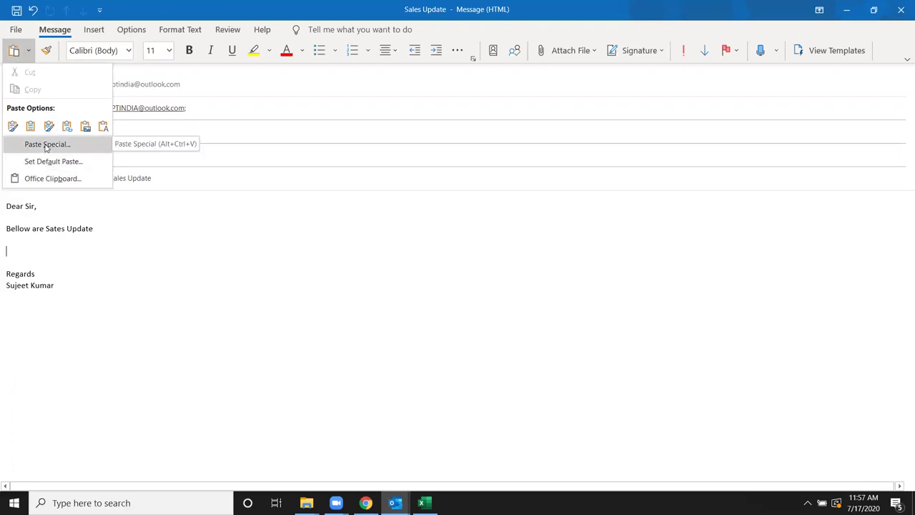
{"action": "left_click", "coordinate": [47, 145]}
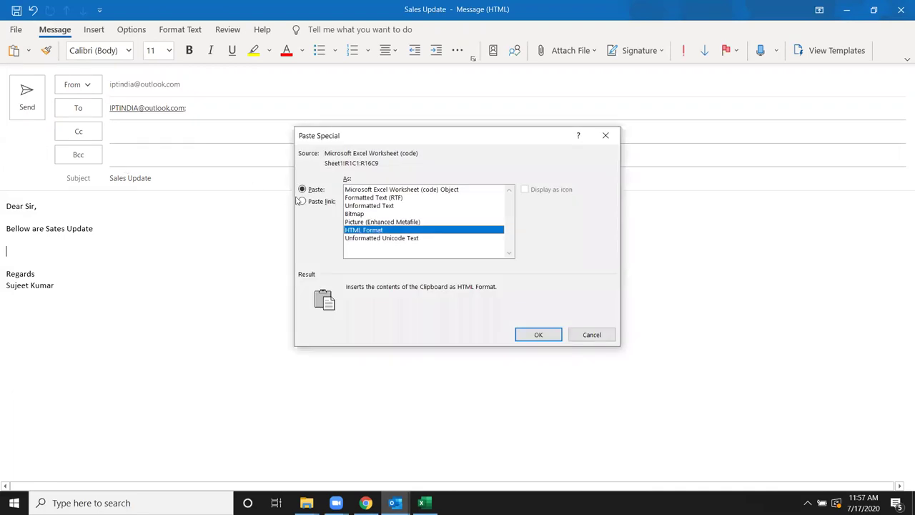
{"action": "left_click", "coordinate": [316, 203]}
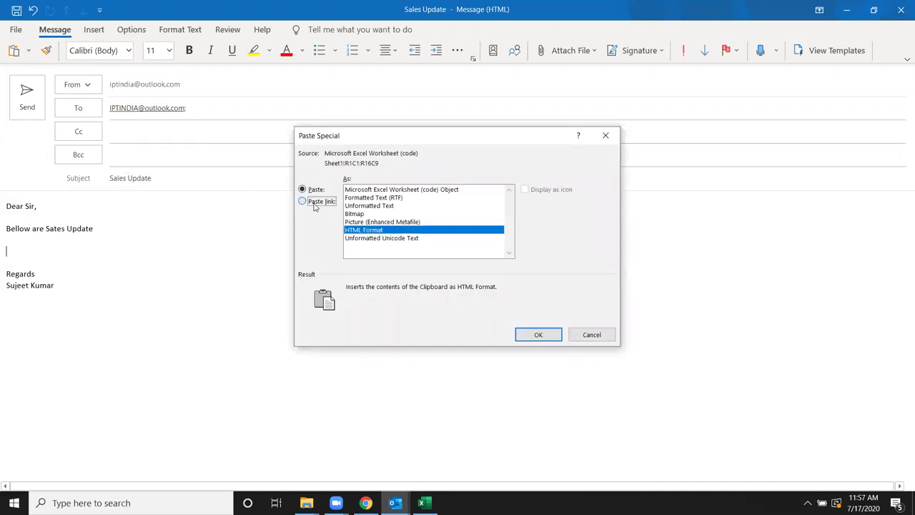
{"action": "left_click", "coordinate": [377, 189]}
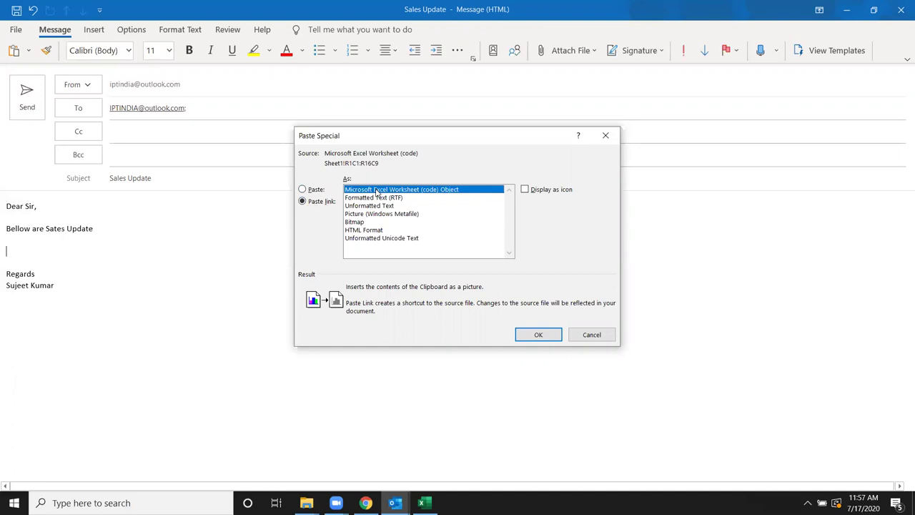
{"action": "left_click", "coordinate": [532, 340]}
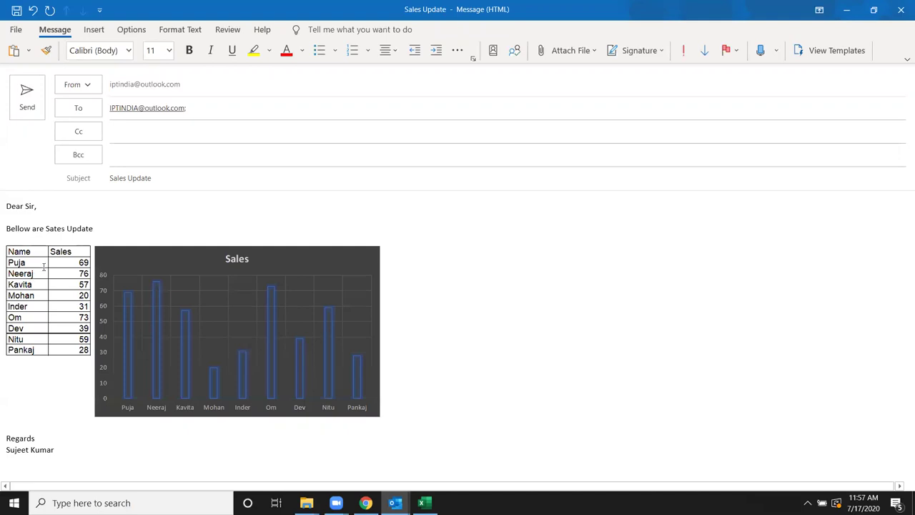
Step: Open the linked object in Excel and change cell B2 from 69 to 70
{"action": "left_click", "coordinate": [26, 319]}
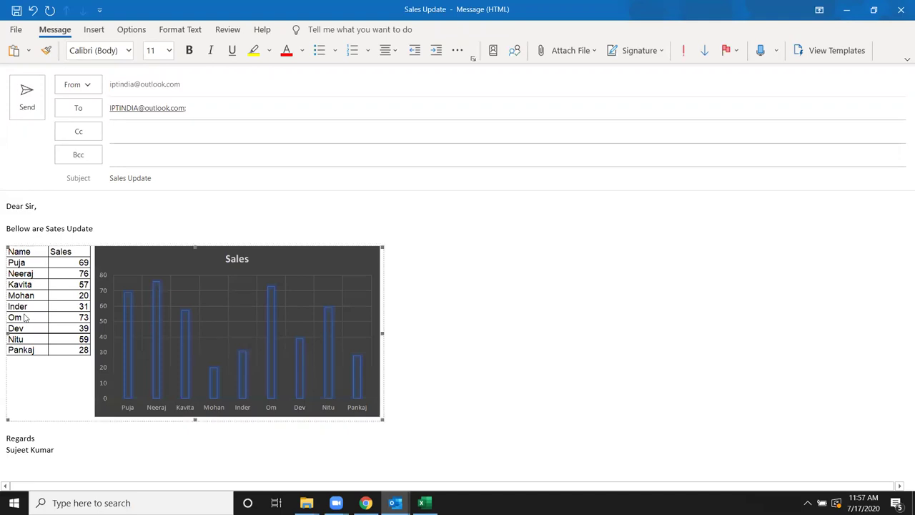
{"action": "double_click", "coordinate": [24, 319]}
{"action": "left_click", "coordinate": [78, 148]}
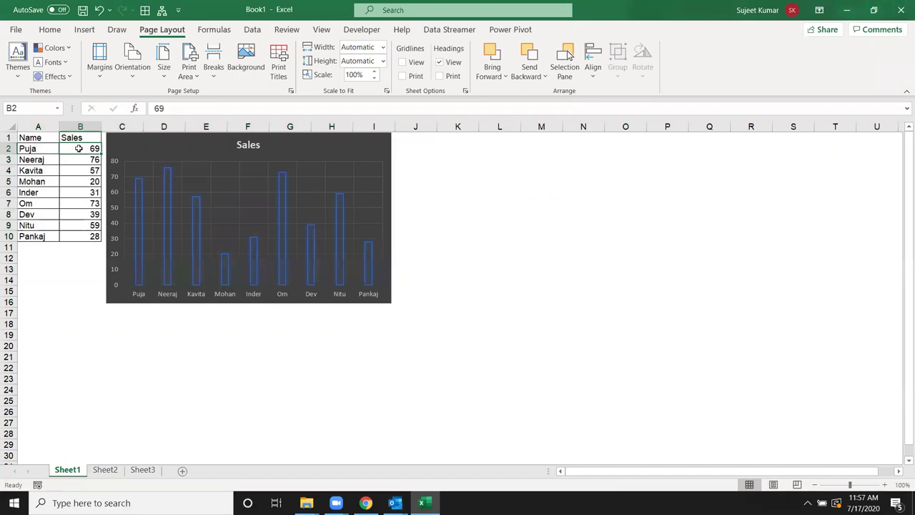
{"action": "type", "text": "70"}
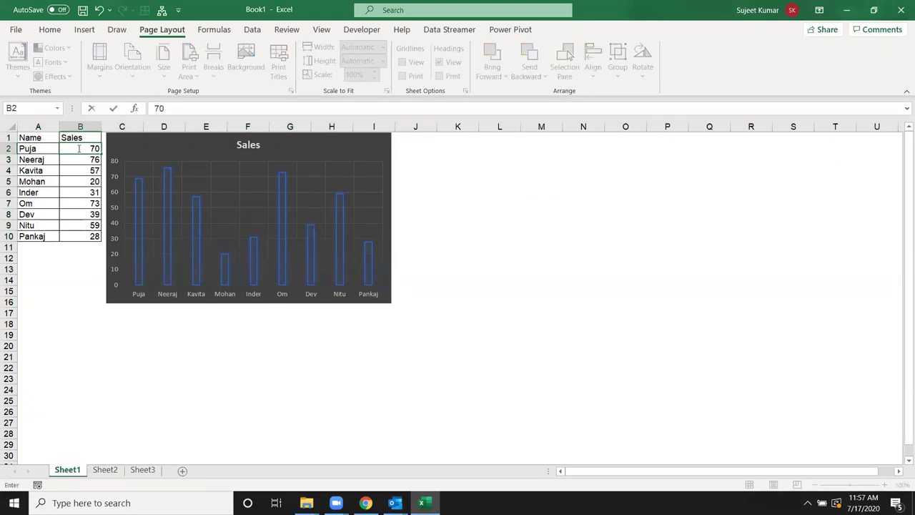
{"action": "key", "text": "Return"}
Step: Update the email's linked table so it shows the new B2 value
{"action": "key", "text": "alt+Tab"}
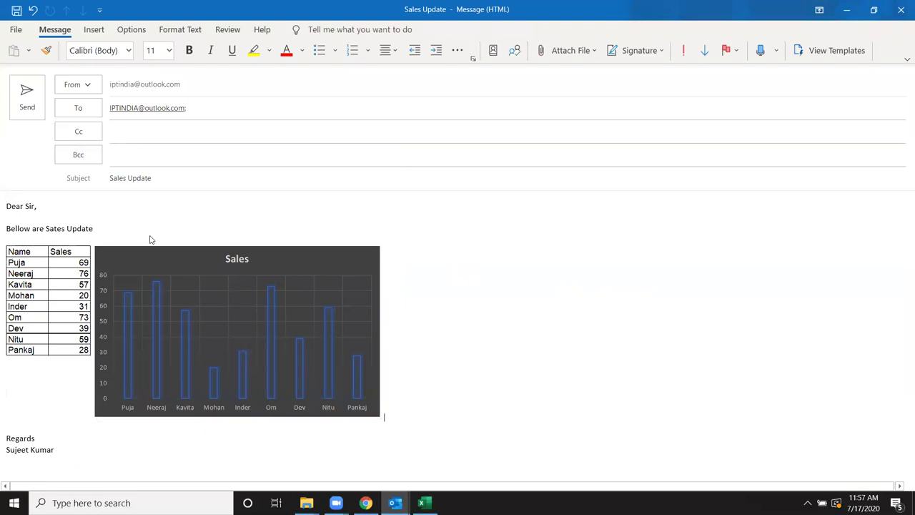
{"action": "key", "text": "alt+Tab"}
{"action": "key", "text": "alt+Tab"}
{"action": "right_click", "coordinate": [68, 270]}
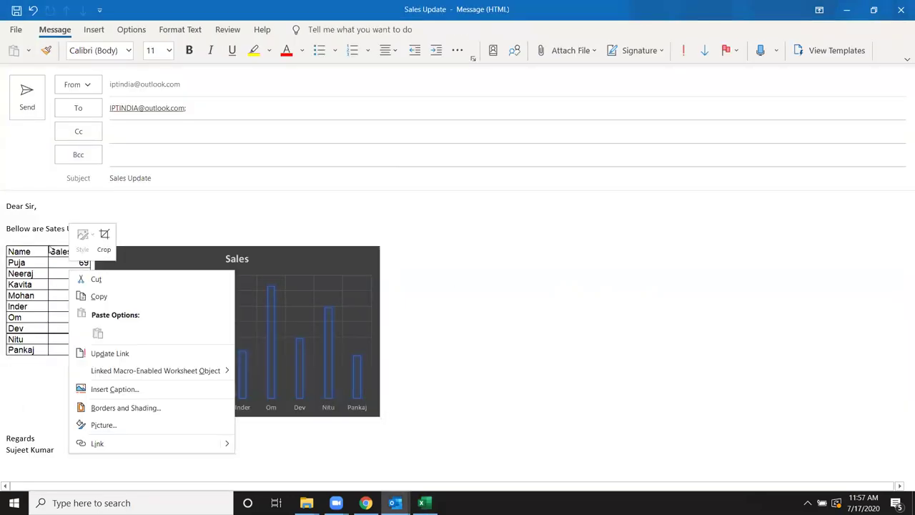
{"action": "left_click", "coordinate": [96, 354]}
{"action": "left_click", "coordinate": [85, 355]}
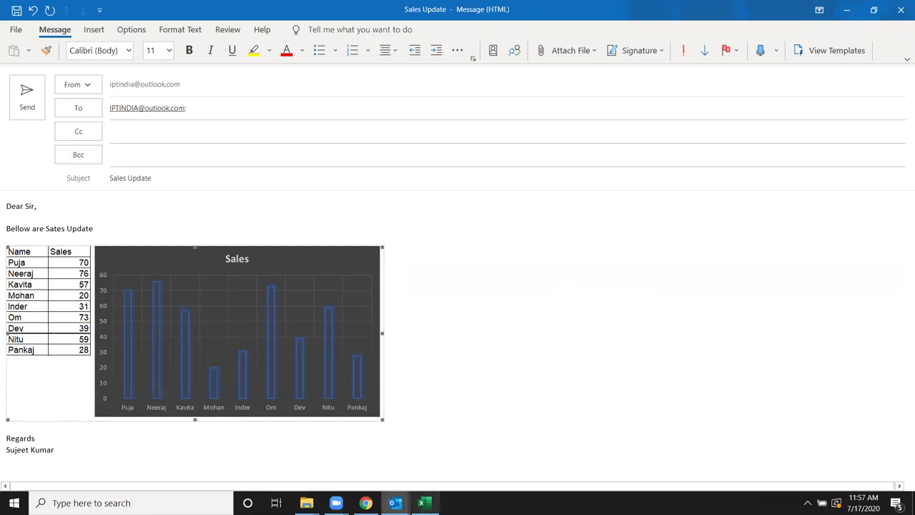
Step: Fill cell B3 yellow in Excel and update the link again in the message
{"action": "left_click", "coordinate": [422, 503]}
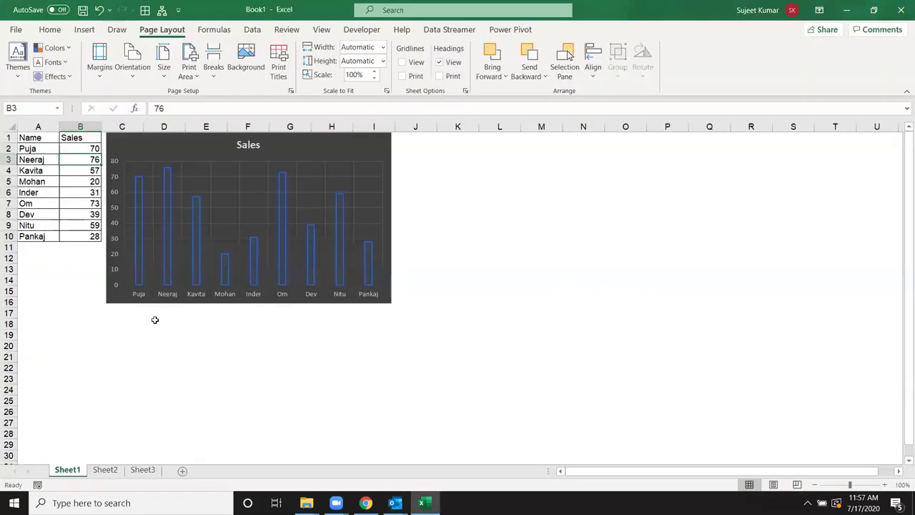
{"action": "left_click", "coordinate": [50, 29]}
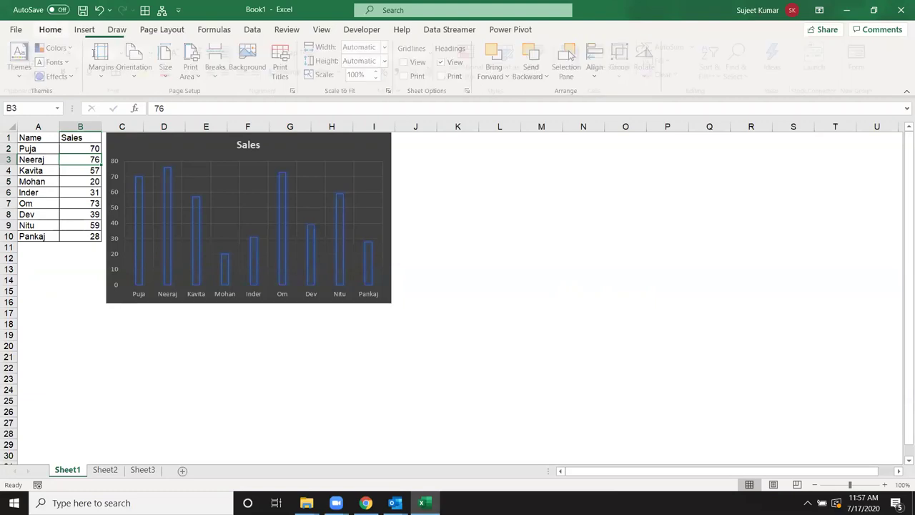
{"action": "left_click", "coordinate": [148, 74]}
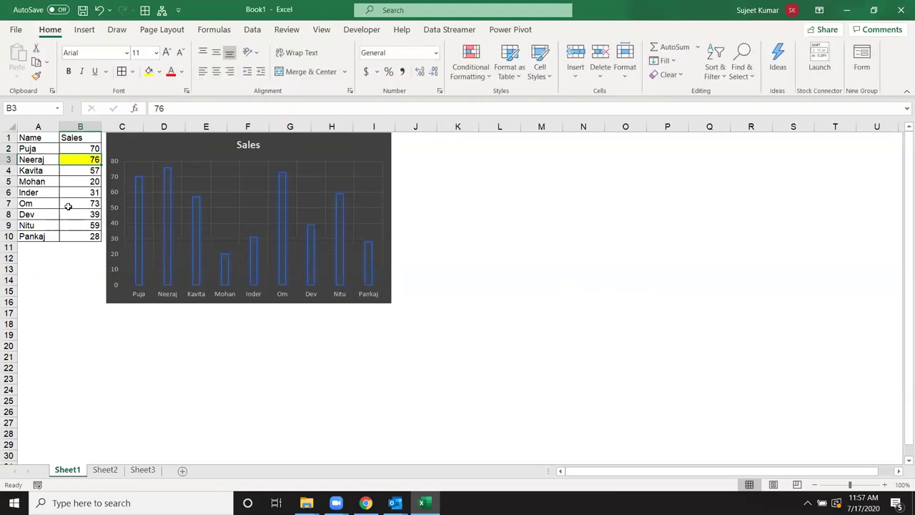
{"action": "key", "text": "alt+Tab"}
{"action": "right_click", "coordinate": [40, 321]}
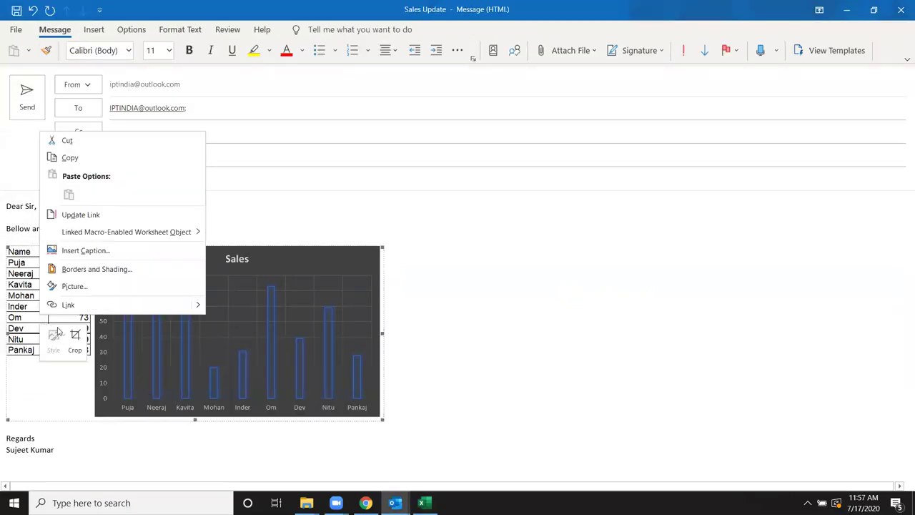
{"action": "left_click", "coordinate": [72, 216]}
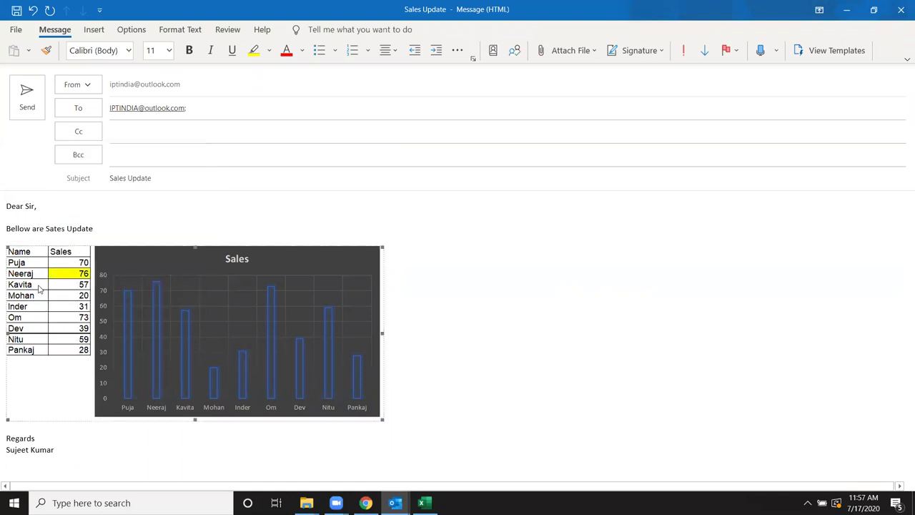
{"action": "left_click", "coordinate": [532, 267]}
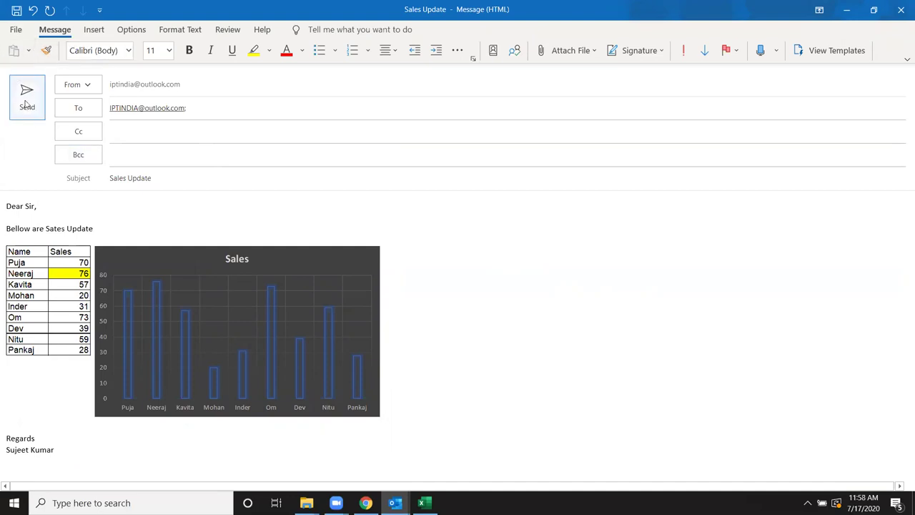
{"action": "left_click", "coordinate": [28, 50]}
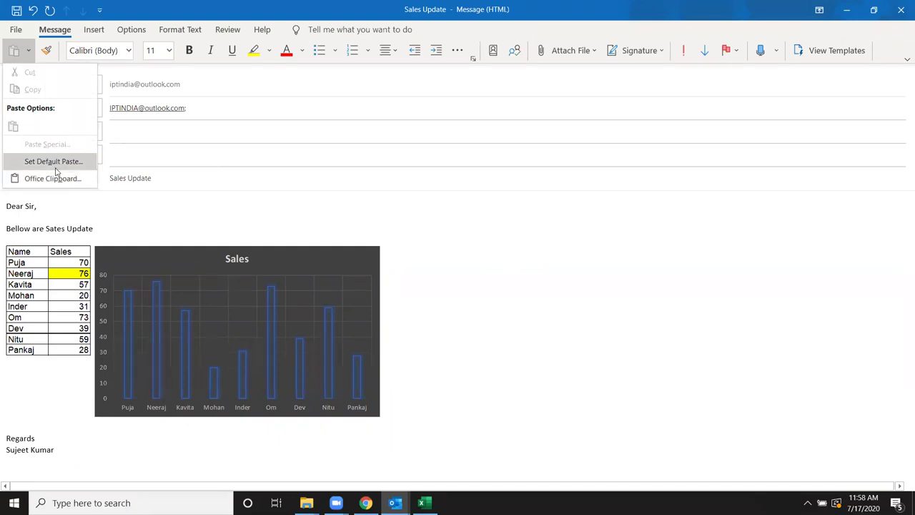
{"action": "left_click", "coordinate": [510, 229]}
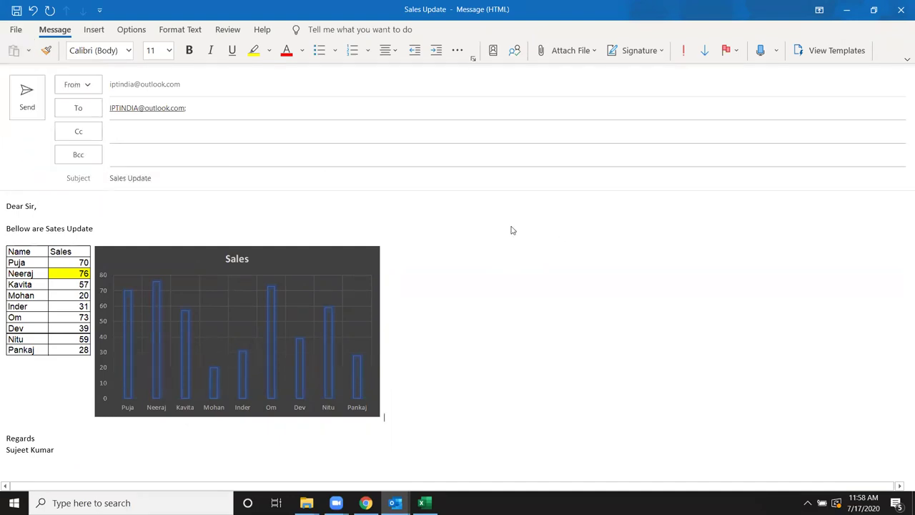
{"action": "key", "text": "alt+Tab"}
{"action": "left_click_drag", "start_coordinate": [41, 137], "coordinate": [392, 304]}
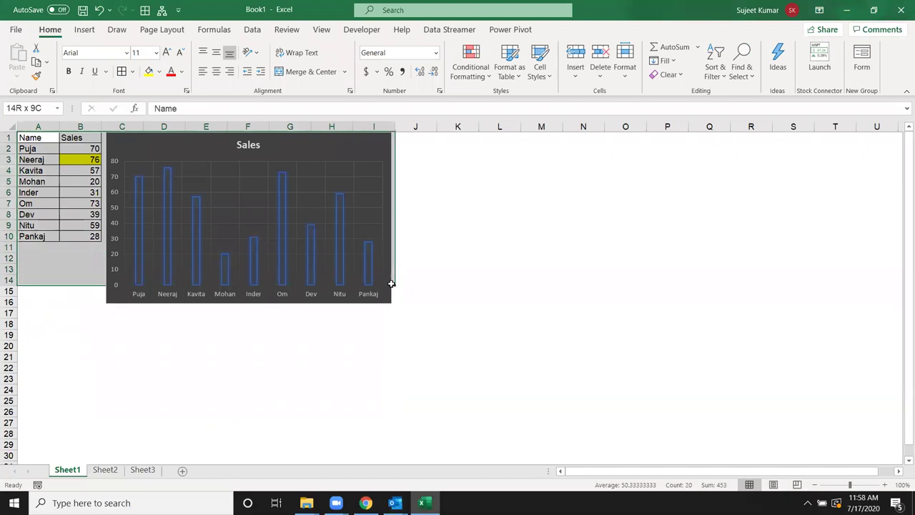
{"action": "key", "text": "ctrl+c"}
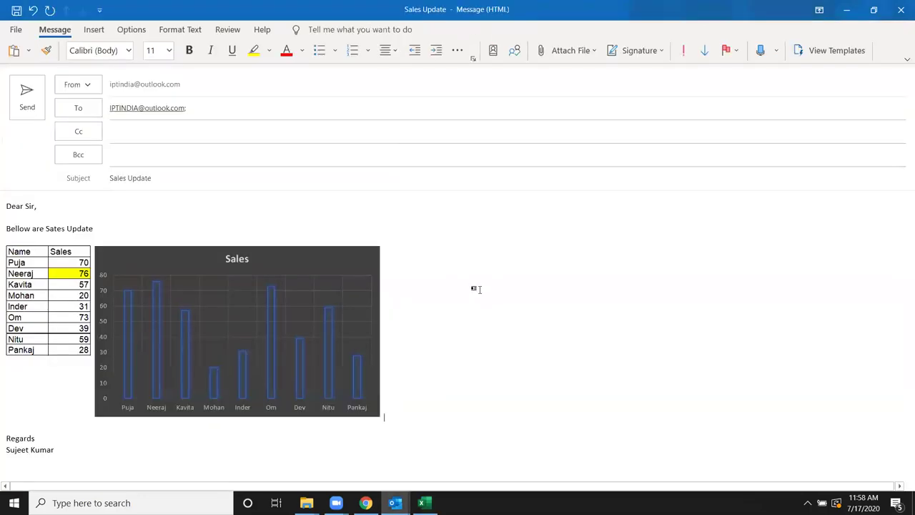
{"action": "left_click", "coordinate": [496, 246]}
{"action": "left_click", "coordinate": [28, 50]}
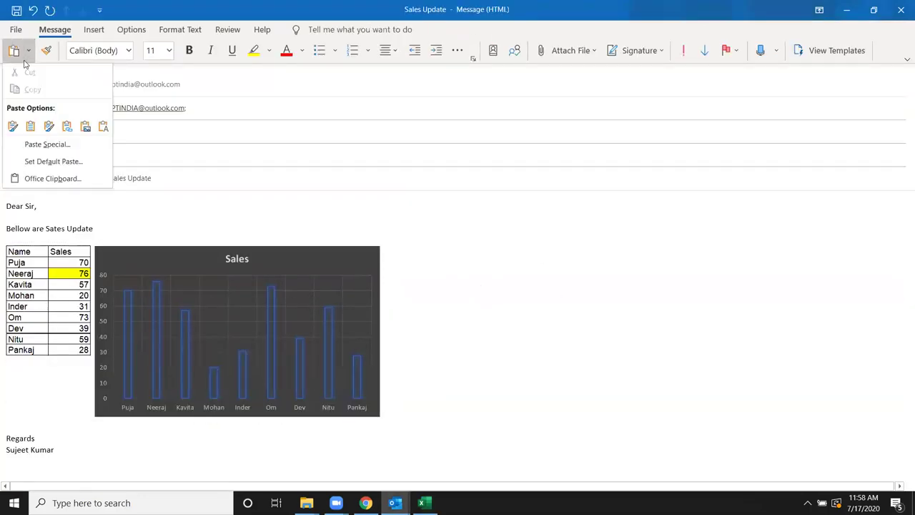
{"action": "left_click", "coordinate": [52, 160]}
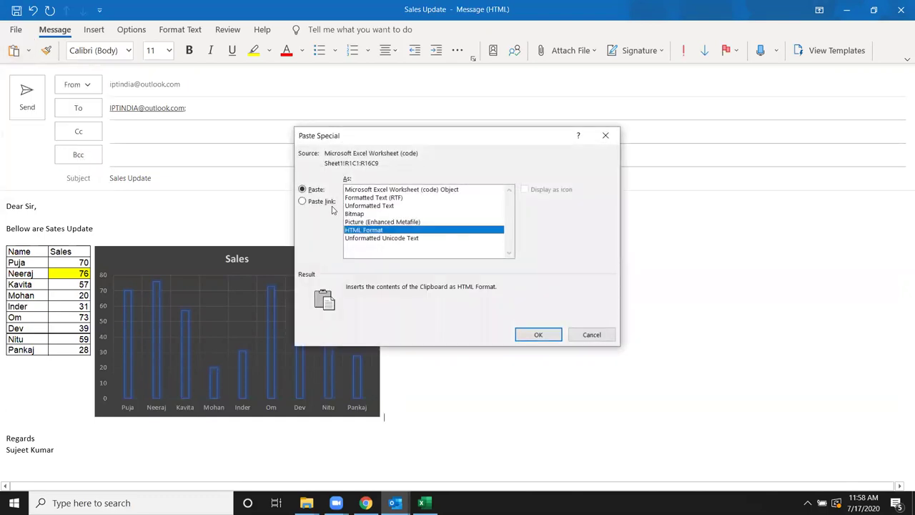
{"action": "left_click", "coordinate": [331, 204]}
{"action": "left_click", "coordinate": [378, 190]}
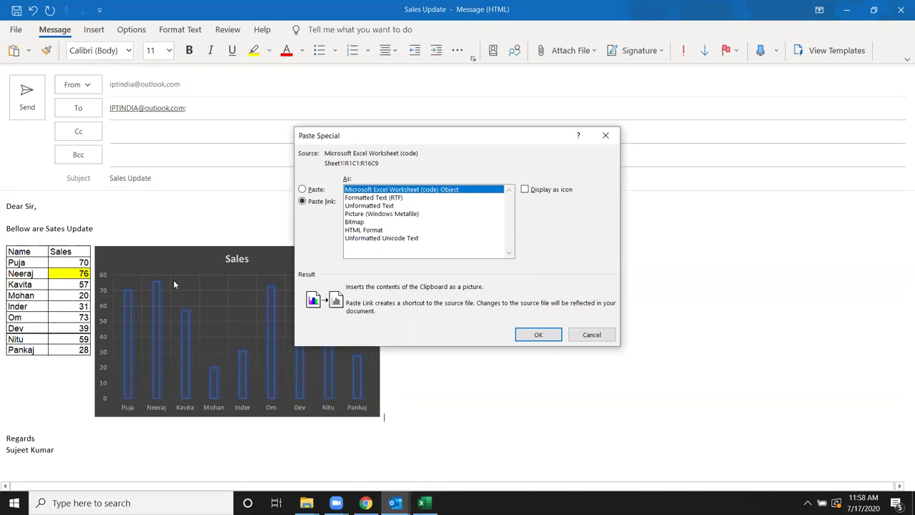
{"action": "left_click", "coordinate": [605, 135]}
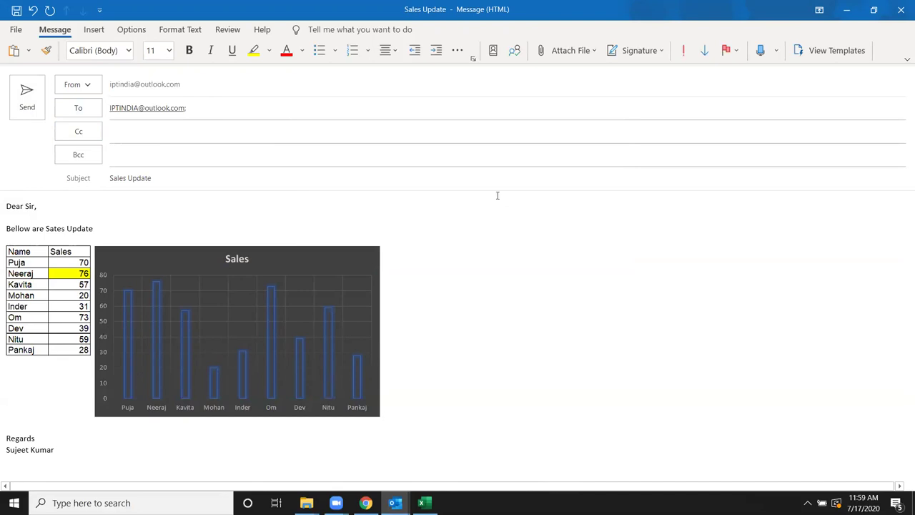
Step: Save the message as an Outlook Template named 'Sales Update' on the Desktop
{"action": "left_click", "coordinate": [17, 30]}
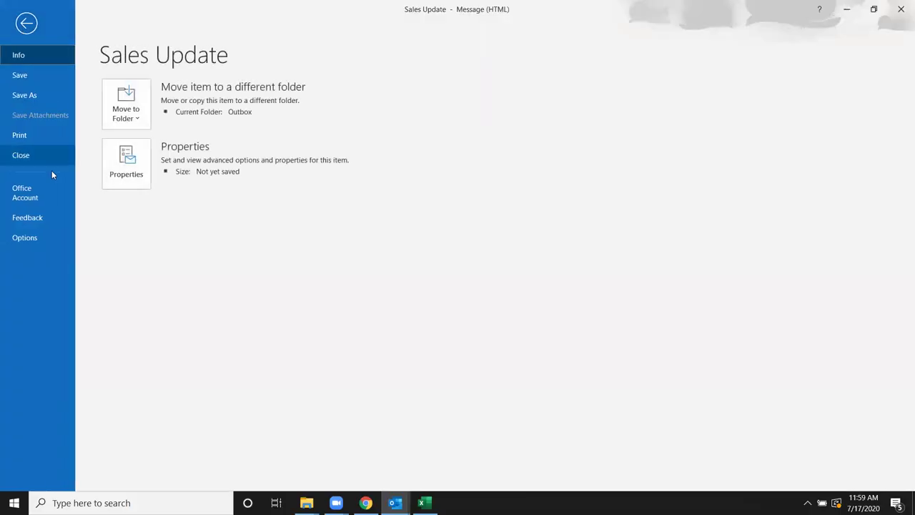
{"action": "left_click", "coordinate": [42, 97]}
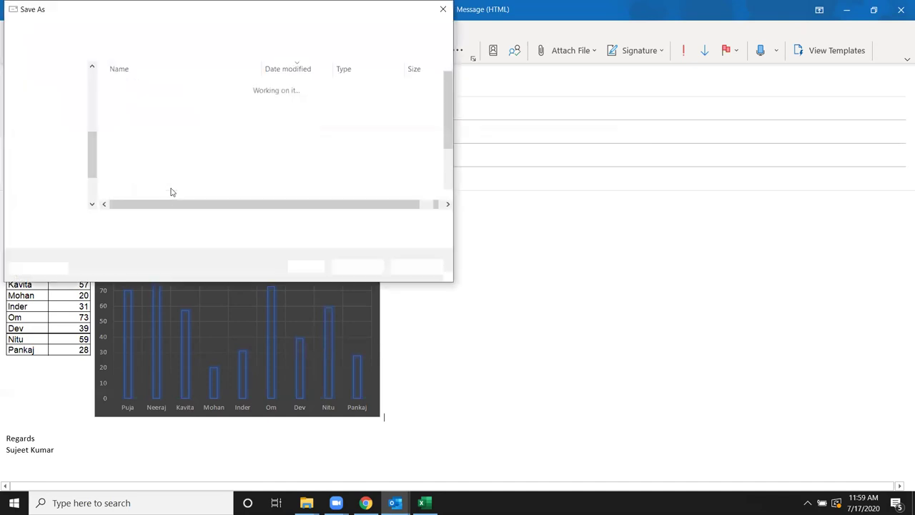
{"action": "left_click", "coordinate": [147, 238]}
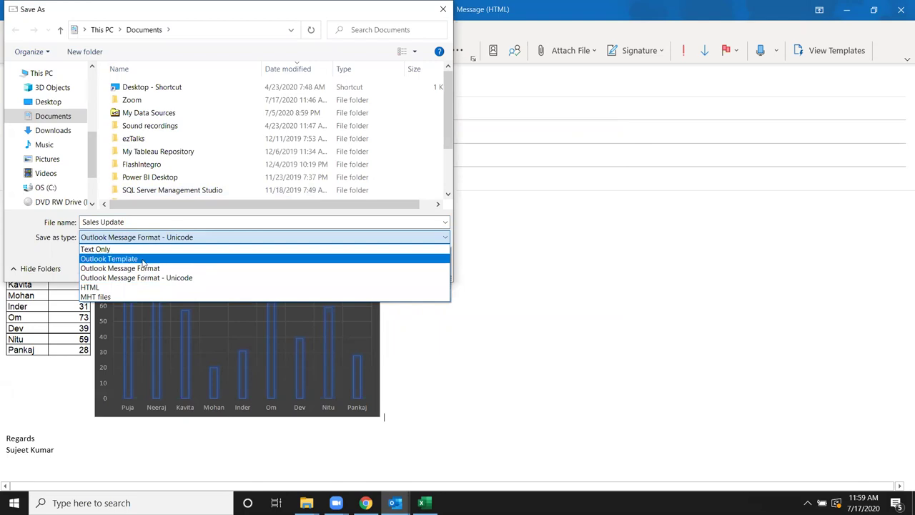
{"action": "left_click", "coordinate": [142, 259]}
{"action": "left_click", "coordinate": [48, 101]}
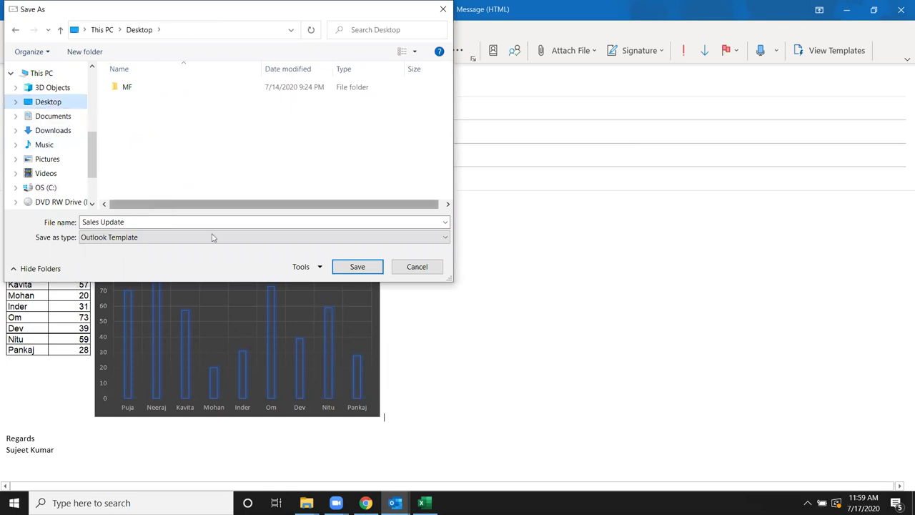
{"action": "left_click", "coordinate": [358, 267]}
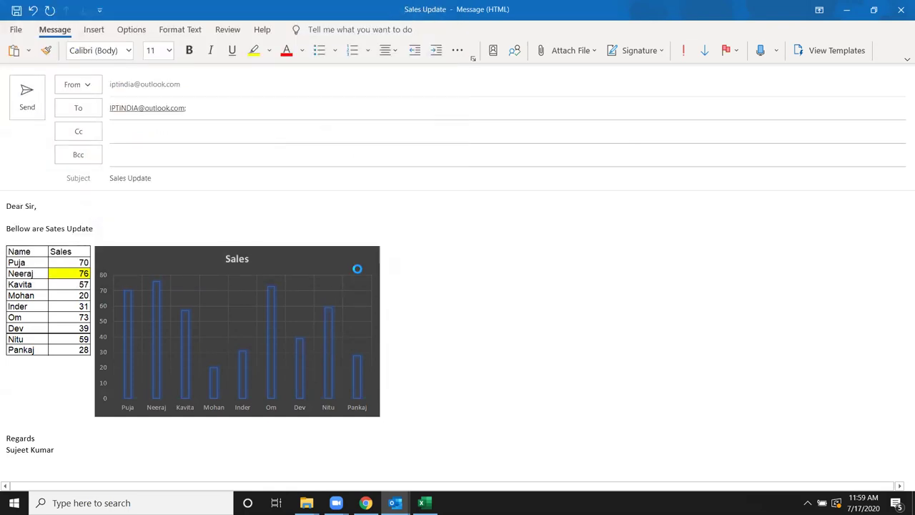
Step: Close the message, fill sales cells B2:B10 yellow in Excel, and show the desktop
{"action": "left_click", "coordinate": [38, 105]}
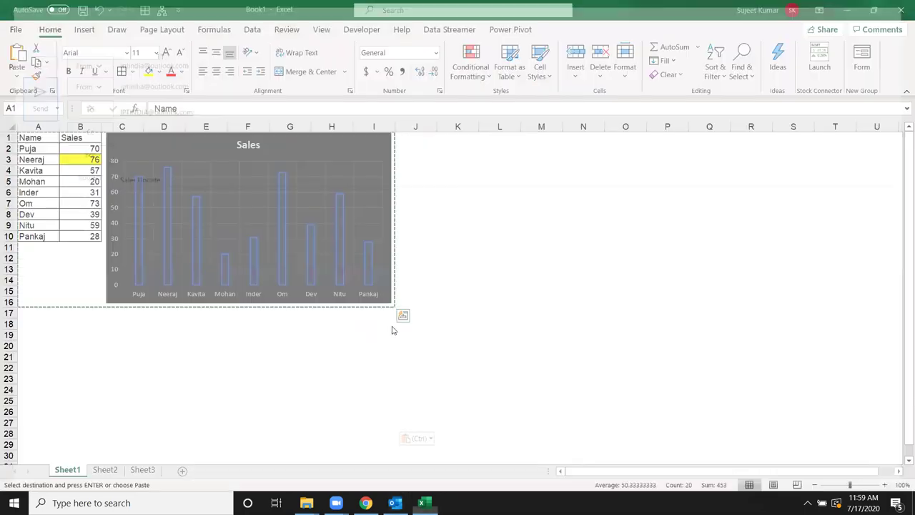
{"action": "left_click", "coordinate": [539, 331]}
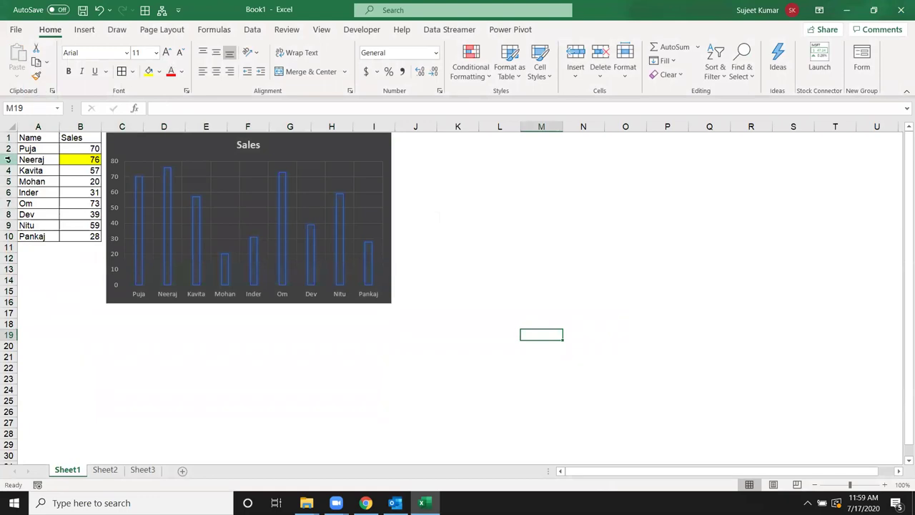
{"action": "left_click_drag", "start_coordinate": [82, 148], "coordinate": [82, 238]}
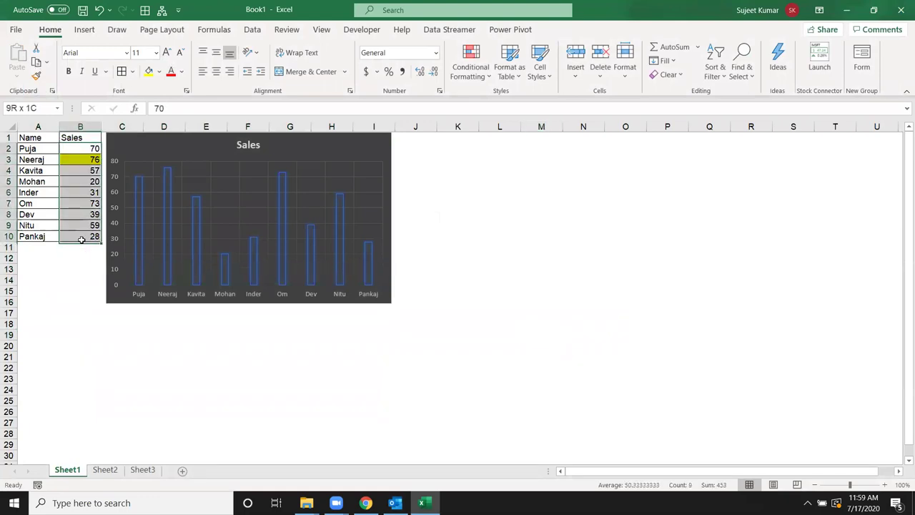
{"action": "left_click", "coordinate": [148, 71]}
{"action": "left_click", "coordinate": [537, 248]}
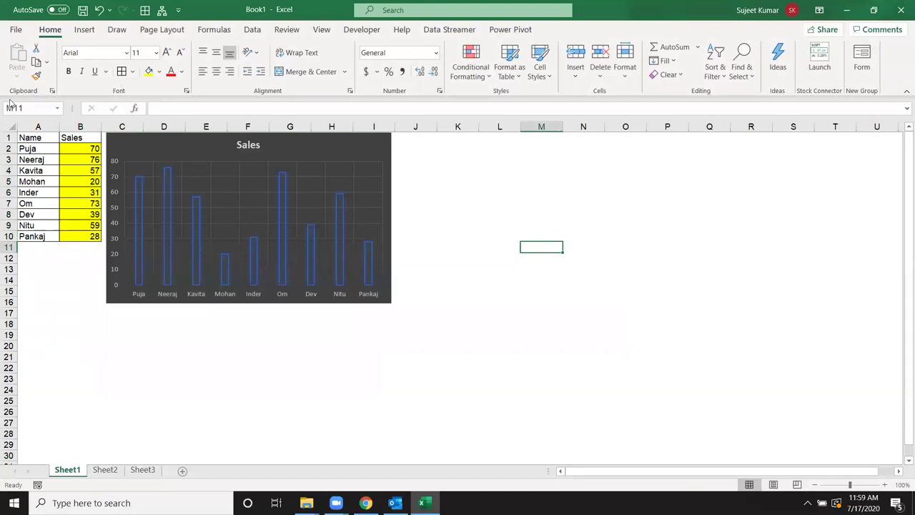
{"action": "key", "text": "super+d"}
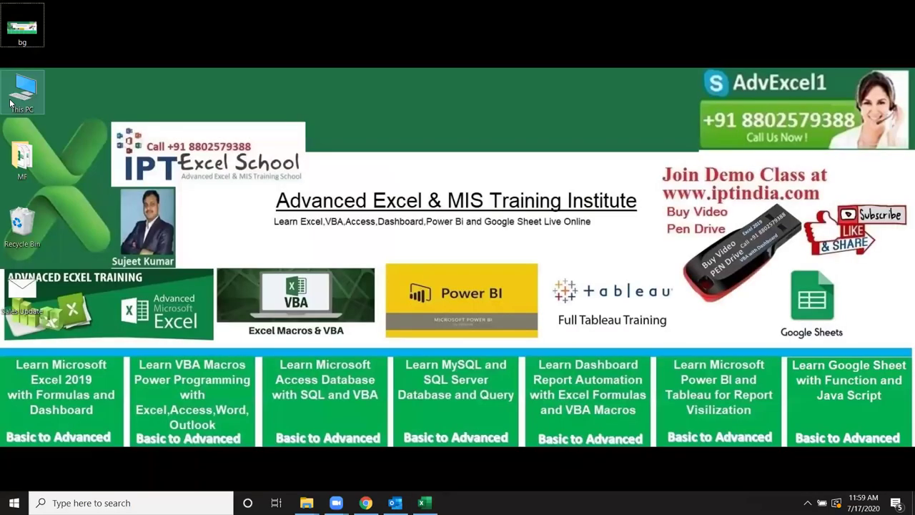
Step: Open the Sales Update template from the desktop and accept updating its links
{"action": "left_click", "coordinate": [20, 303]}
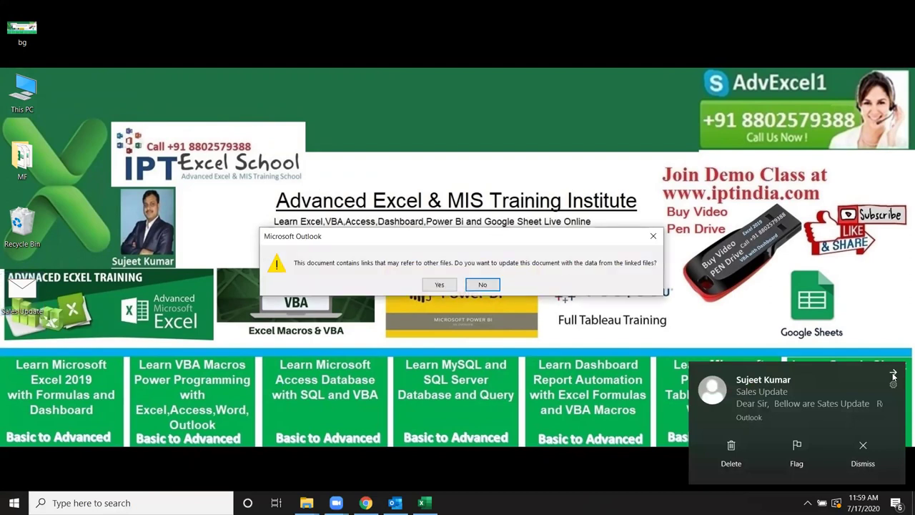
{"action": "left_click", "coordinate": [894, 373]}
{"action": "left_click", "coordinate": [441, 286]}
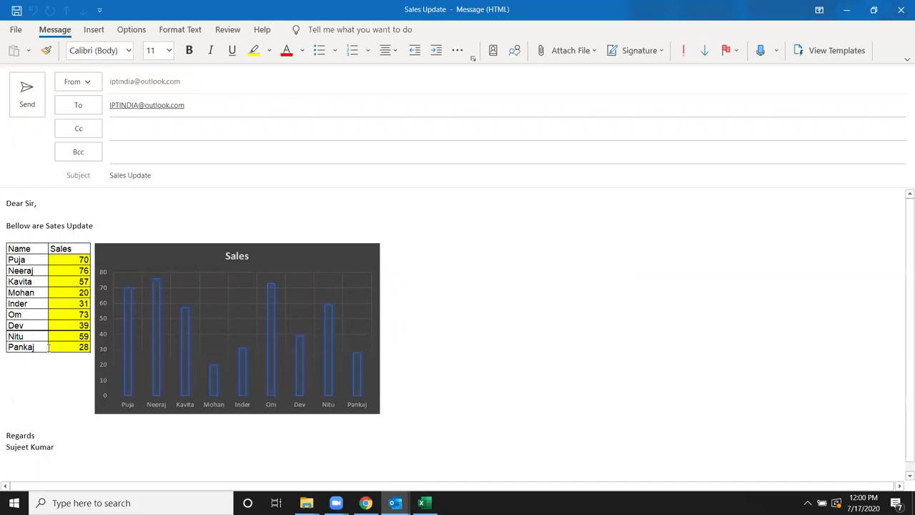
Step: Switch from the Outlook windows to the Excel sales workbook
{"action": "key", "text": "alt+s"}
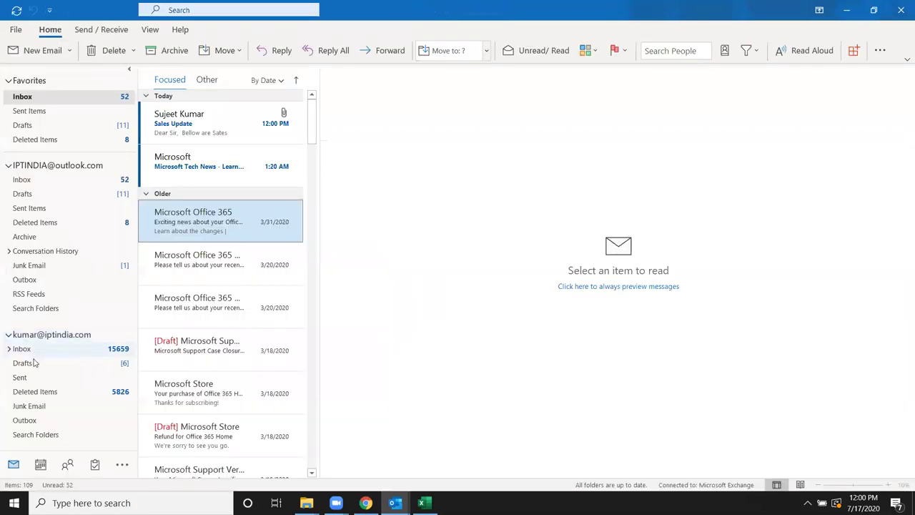
{"action": "key", "text": "alt+Tab"}
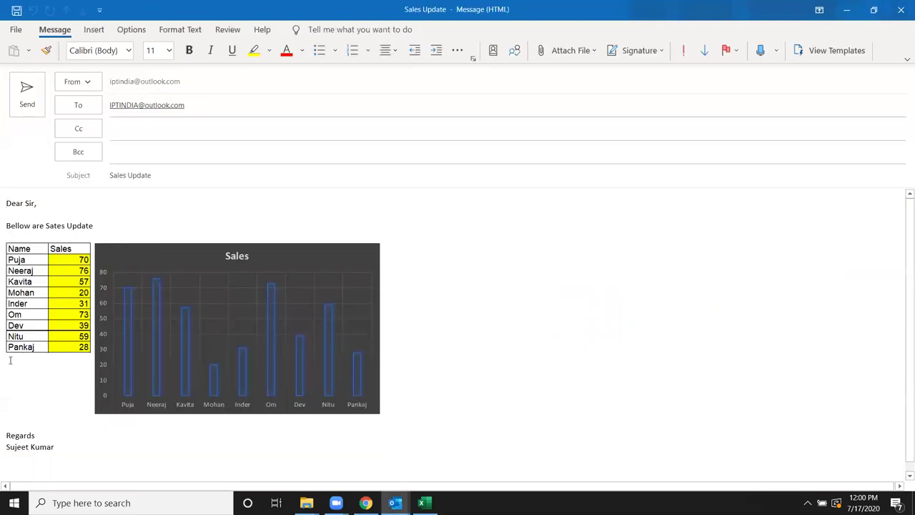
{"action": "key", "text": "alt+Tab"}
{"action": "key", "text": "alt+Tab"}
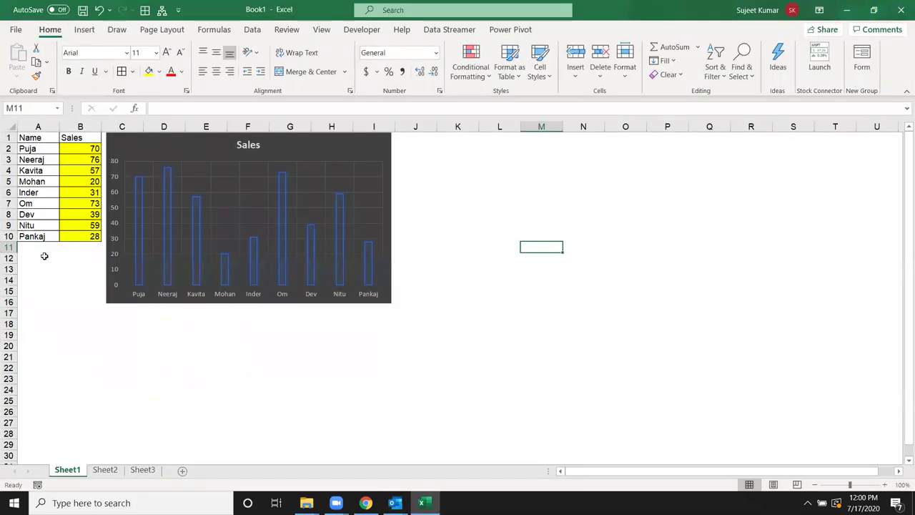
{"action": "left_click", "coordinate": [39, 256]}
Step: Enter Uday with sales of 652 in row 11, then return to the message
{"action": "left_click", "coordinate": [35, 246]}
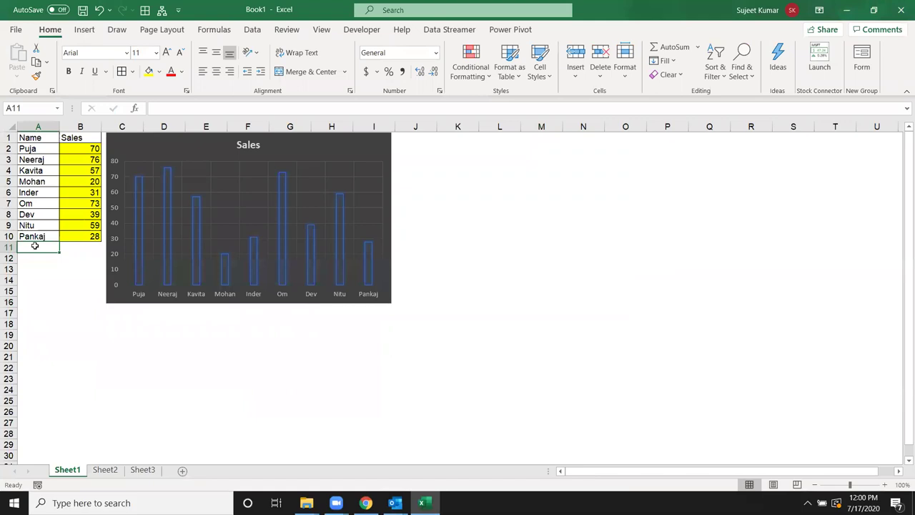
{"action": "type", "text": "UDa"}
{"action": "key", "text": "BackSpace"}
{"action": "key", "text": "BackSpace"}
{"action": "key", "text": "BackSpace"}
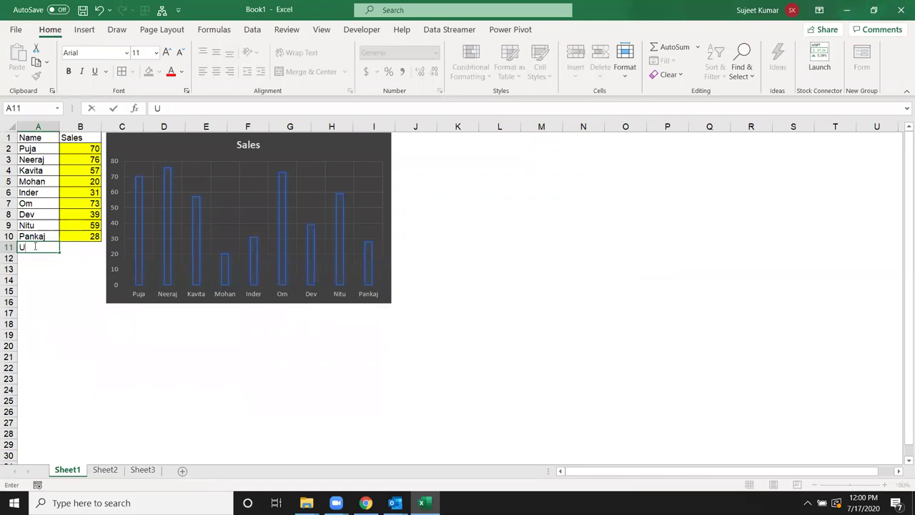
{"action": "type", "text": "day"}
{"action": "key", "text": "Tab"}
{"action": "type", "text": "652"}
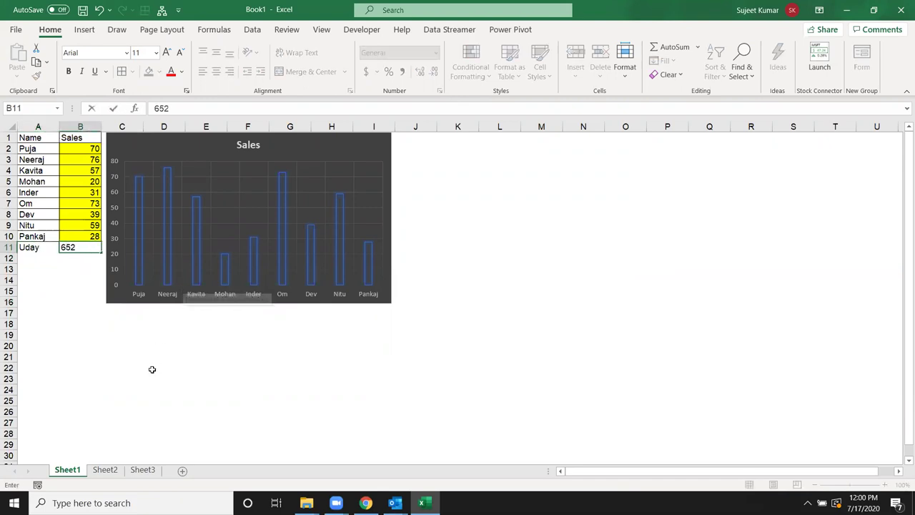
{"action": "left_click", "coordinate": [152, 369]}
{"action": "left_click", "coordinate": [22, 311]}
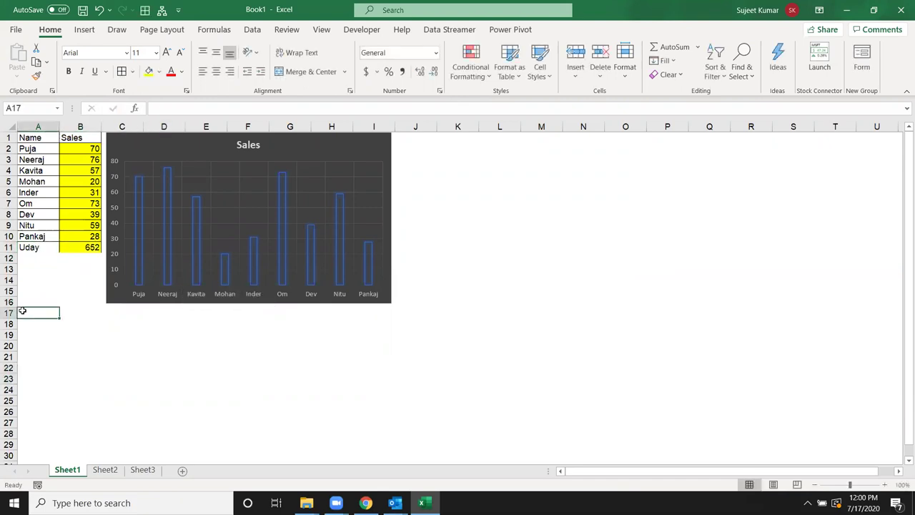
{"action": "key", "text": "alt+Tab"}
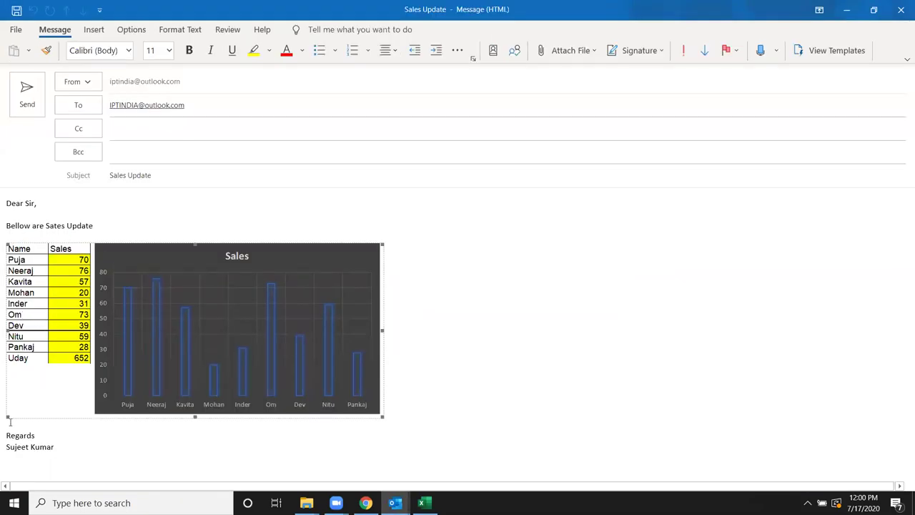
Step: Enter a test value 156 in Excel cell A18, check the message, then clear it
{"action": "key", "text": "alt+Tab"}
{"action": "left_click", "coordinate": [28, 326]}
{"action": "type", "text": "156"}
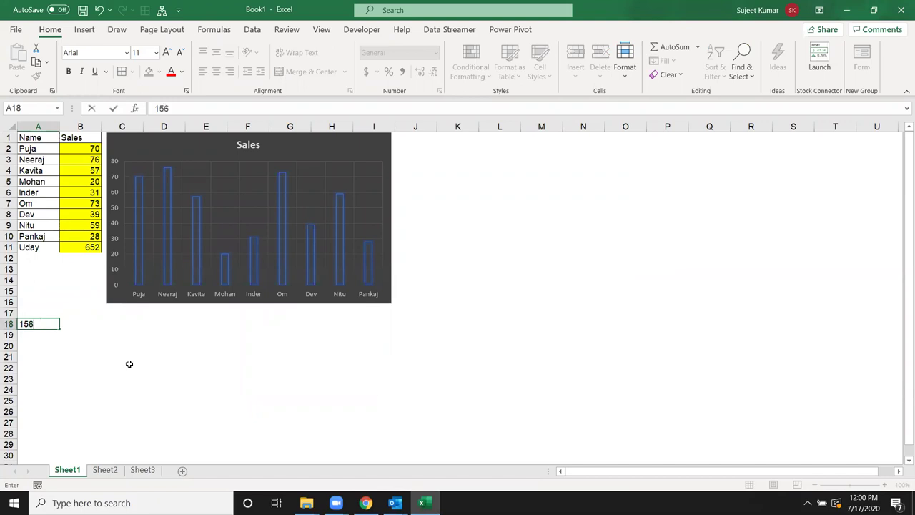
{"action": "left_click", "coordinate": [128, 364]}
{"action": "key", "text": "alt+Tab"}
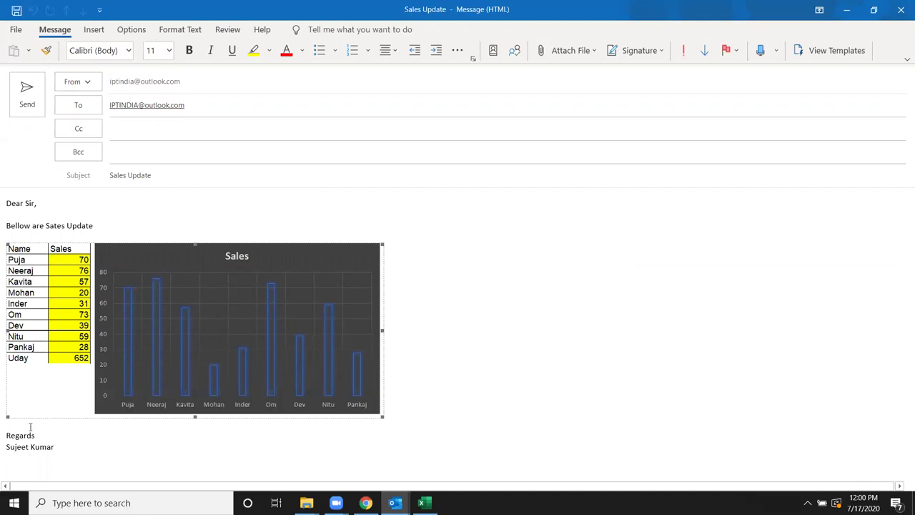
{"action": "key", "text": "alt+Tab"}
{"action": "left_click", "coordinate": [41, 323]}
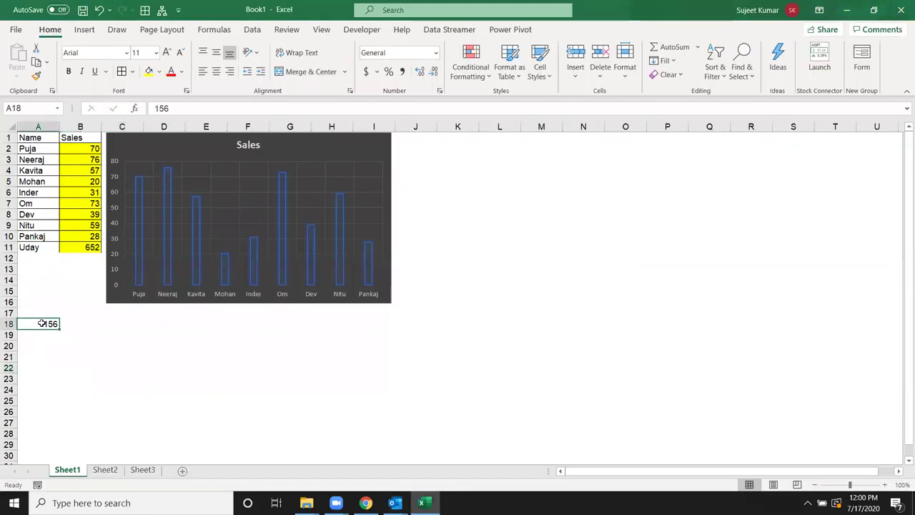
{"action": "key", "text": "Delete"}
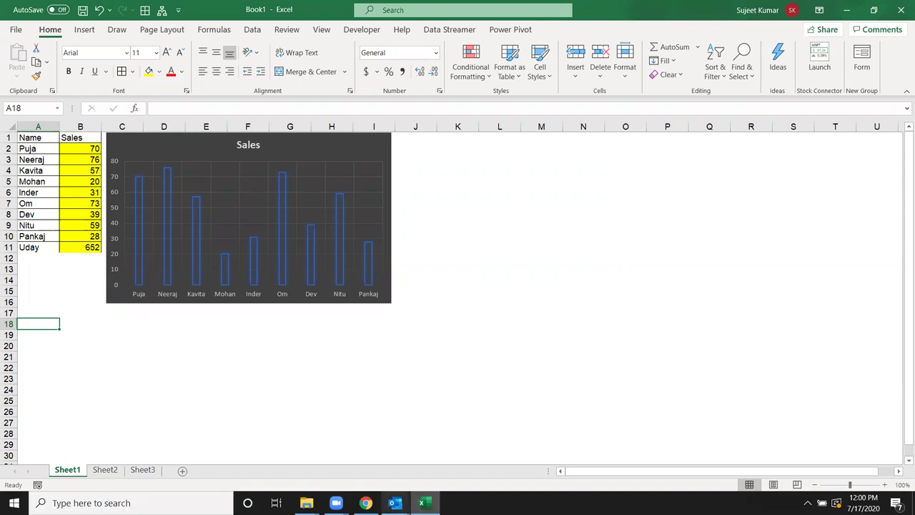
Step: Deselect the chart and minimize the Sales Update message, Excel workbook and Outlook Inbox
{"action": "mouse_move", "coordinate": [414, 495]}
{"action": "left_click", "coordinate": [443, 457]}
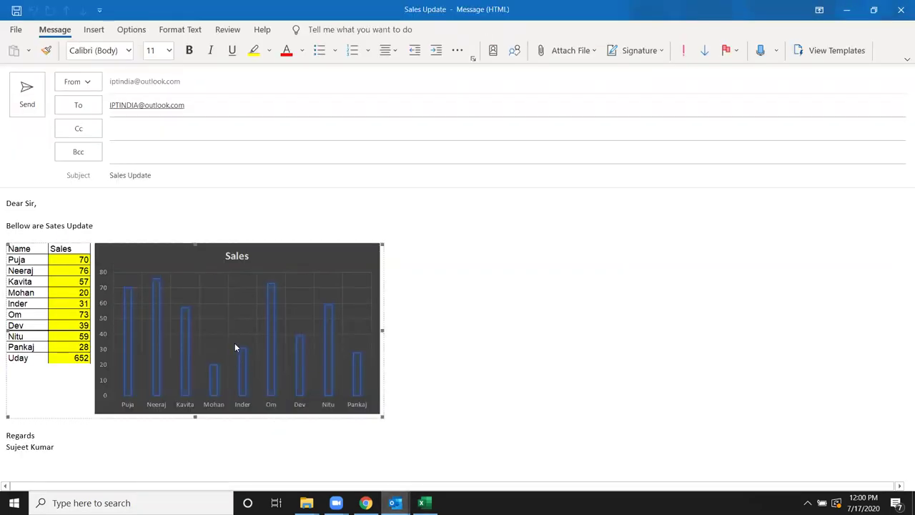
{"action": "left_click", "coordinate": [506, 274]}
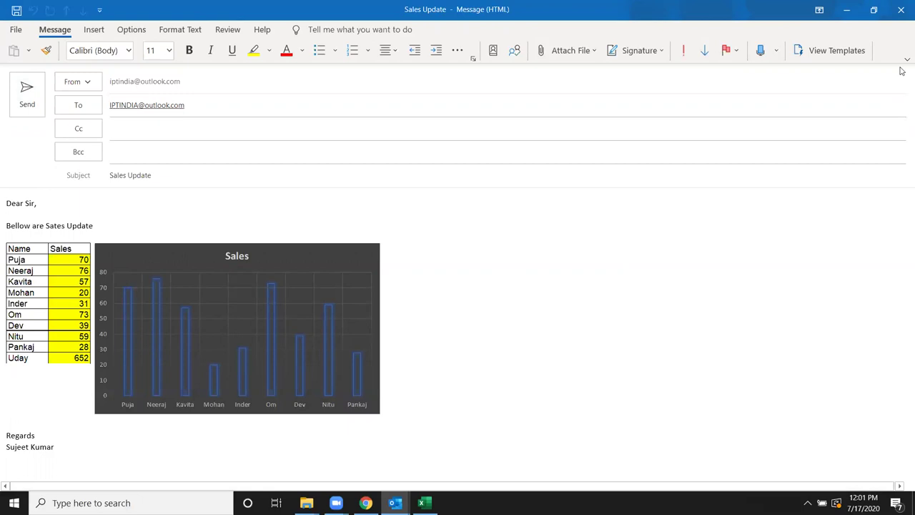
{"action": "left_click", "coordinate": [847, 12]}
{"action": "left_click", "coordinate": [847, 12]}
{"action": "left_click", "coordinate": [847, 12]}
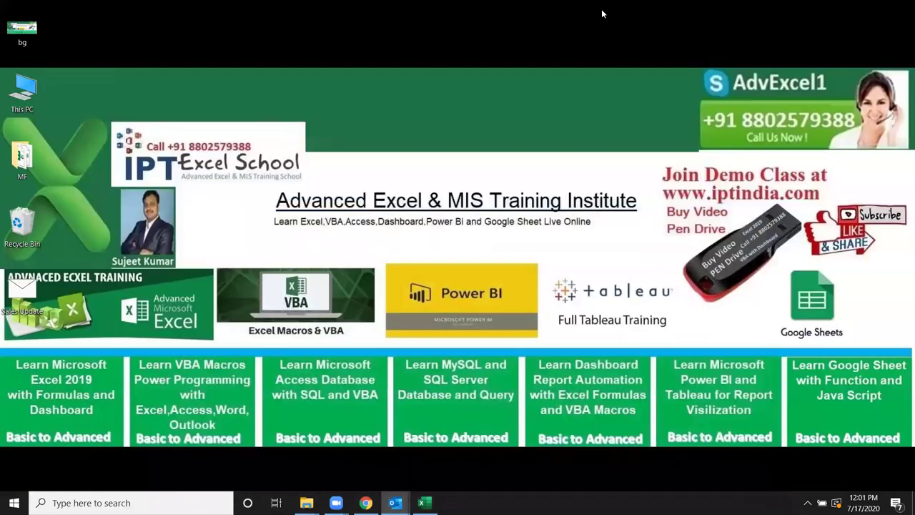